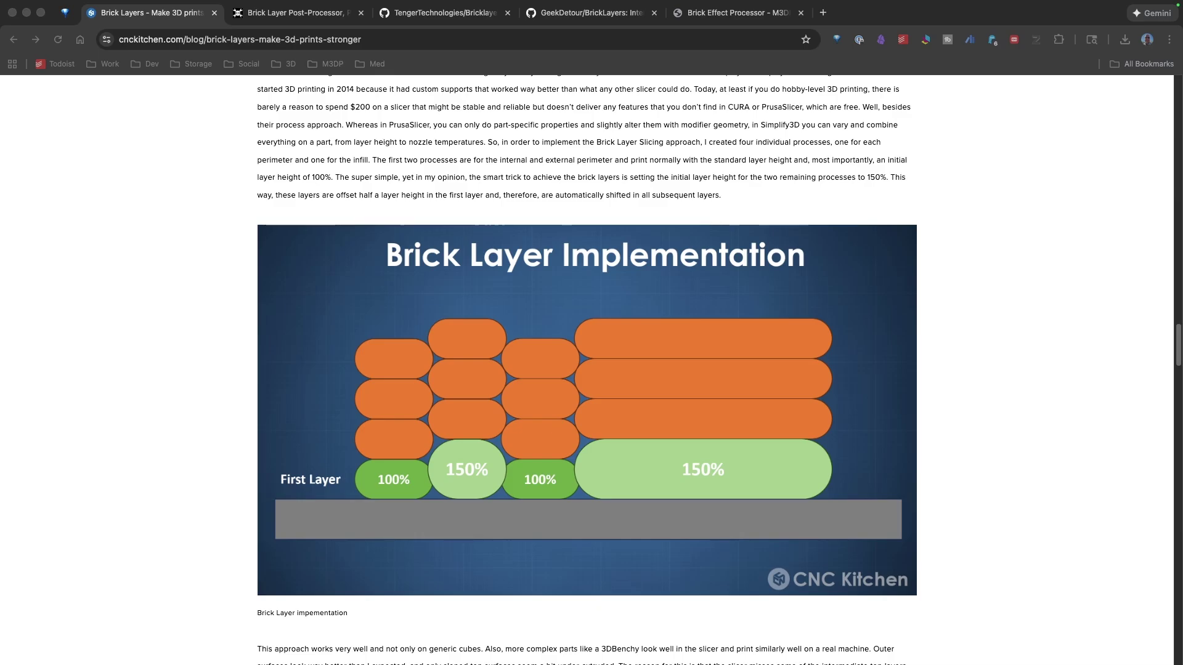
# - Scroll back through the article's opening, then down to the FDM Strength Problem diagram
pyautogui.scroll(15, 636, 245)
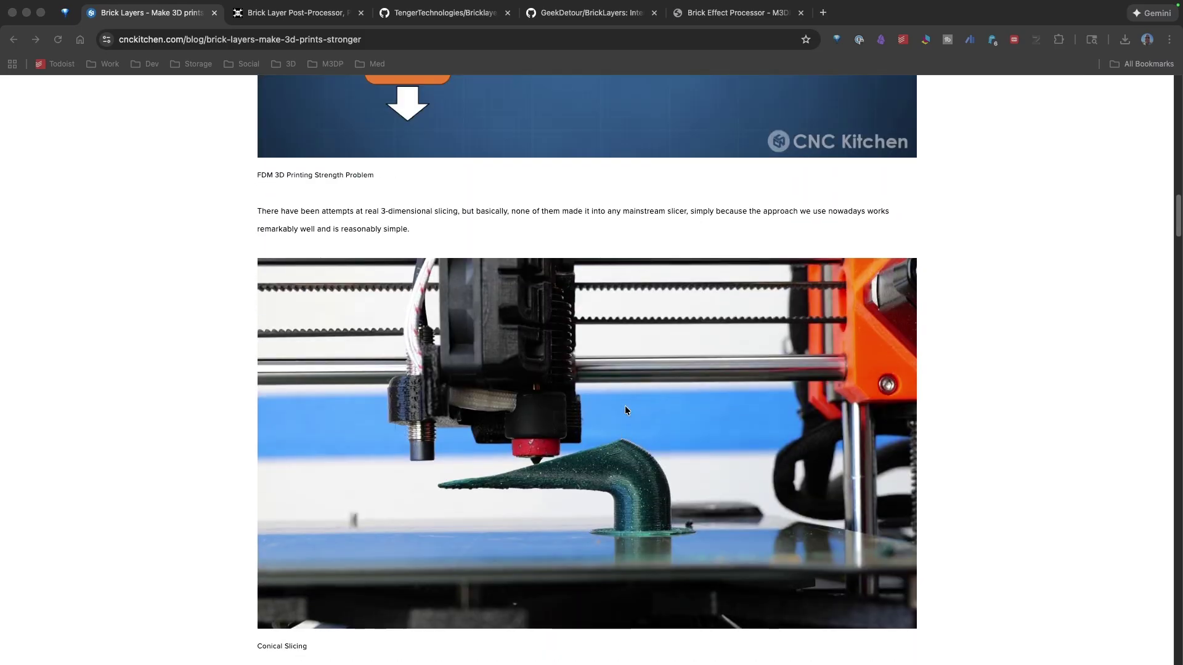
pyautogui.scroll(-1, 656, 454)
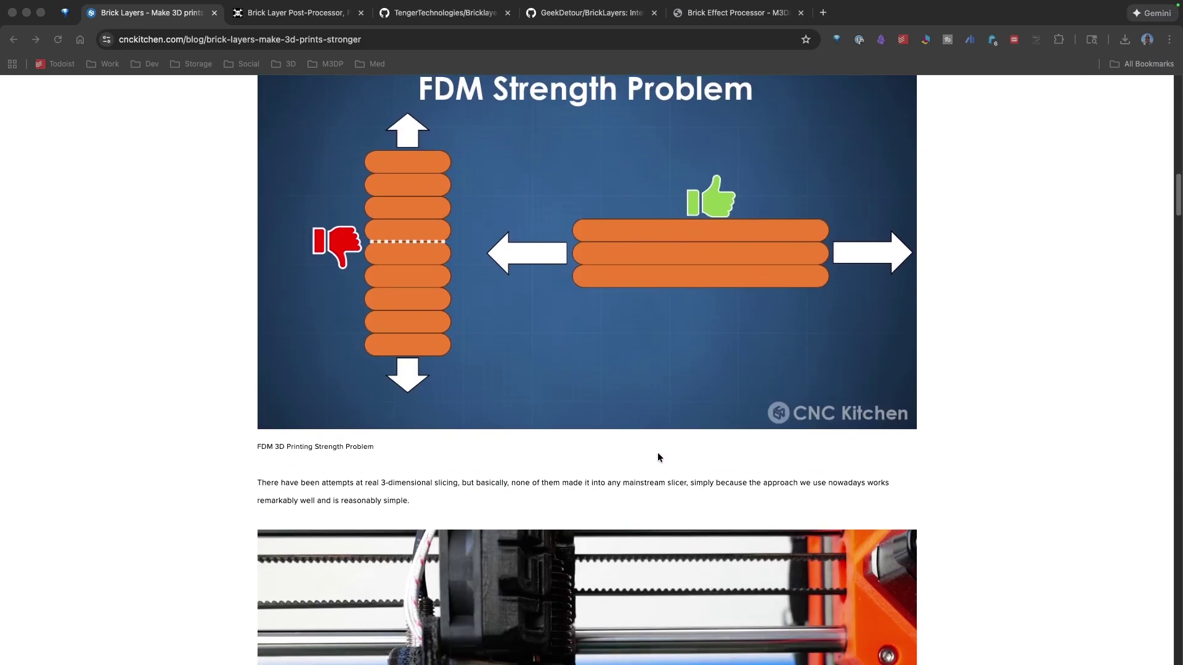
pyautogui.scroll(10, 674, 515)
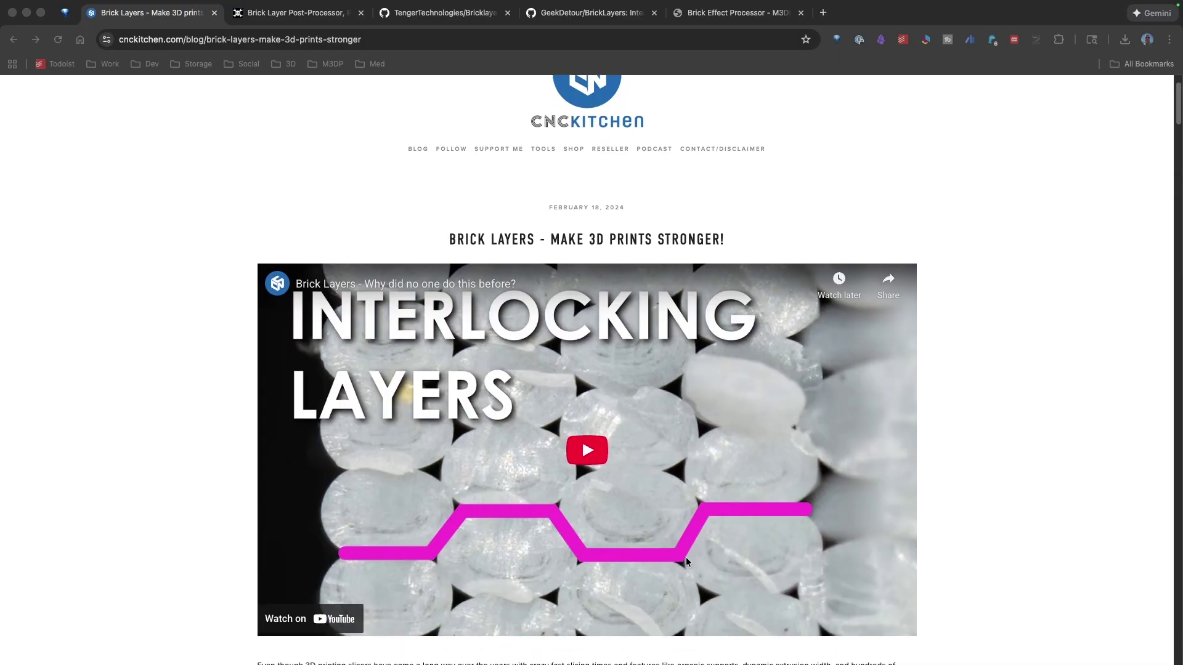
pyautogui.scroll(-7, 687, 560)
pyautogui.scroll(-5, 686, 561)
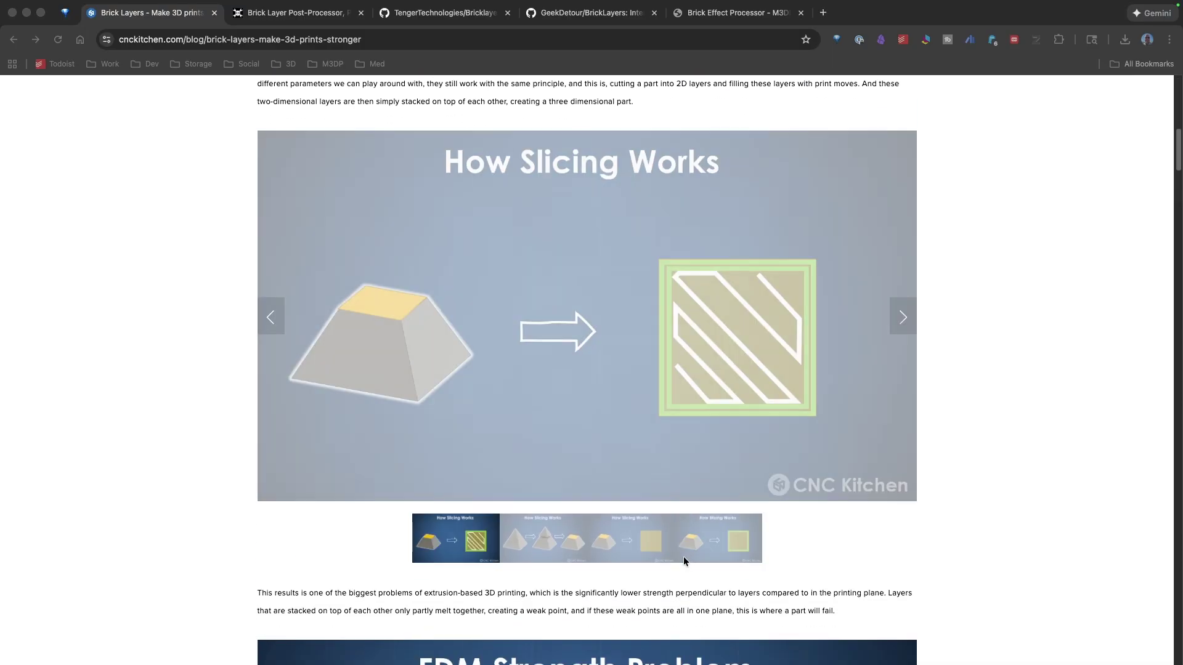
pyautogui.scroll(-2, 683, 560)
pyautogui.scroll(-8, 682, 559)
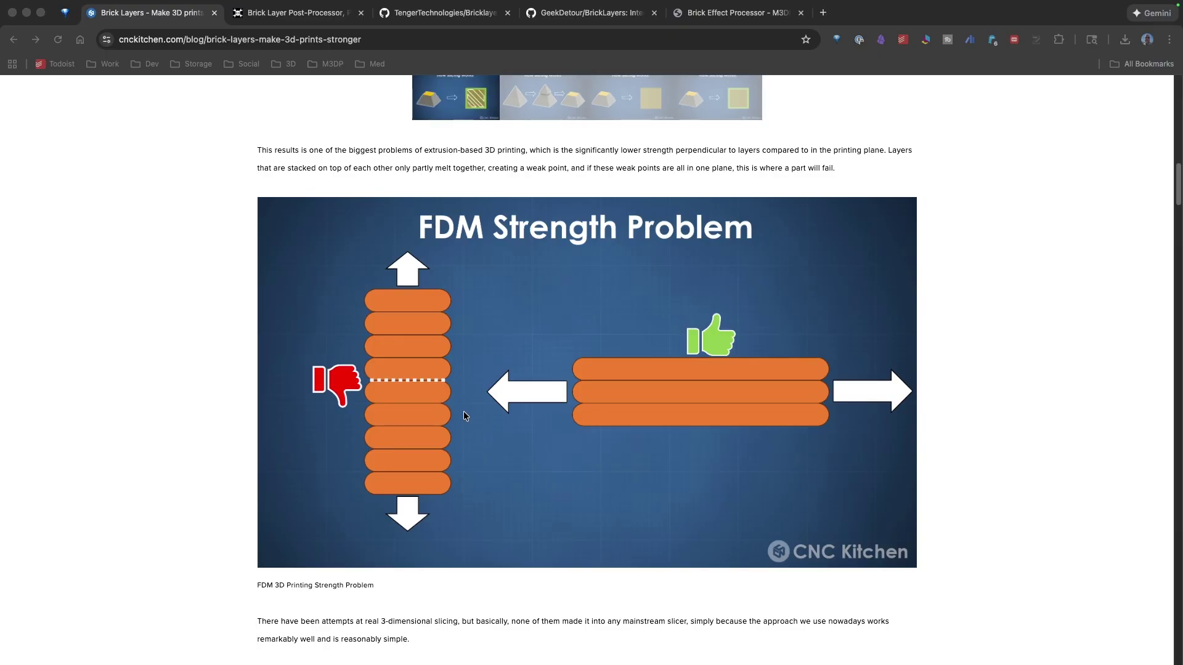
# - Scroll past How Slicing Works to the Brick Layer Implementation diagram with 100%/150% first layers
pyautogui.scroll(-10, 515, 343)
pyautogui.scroll(-15, 515, 425)
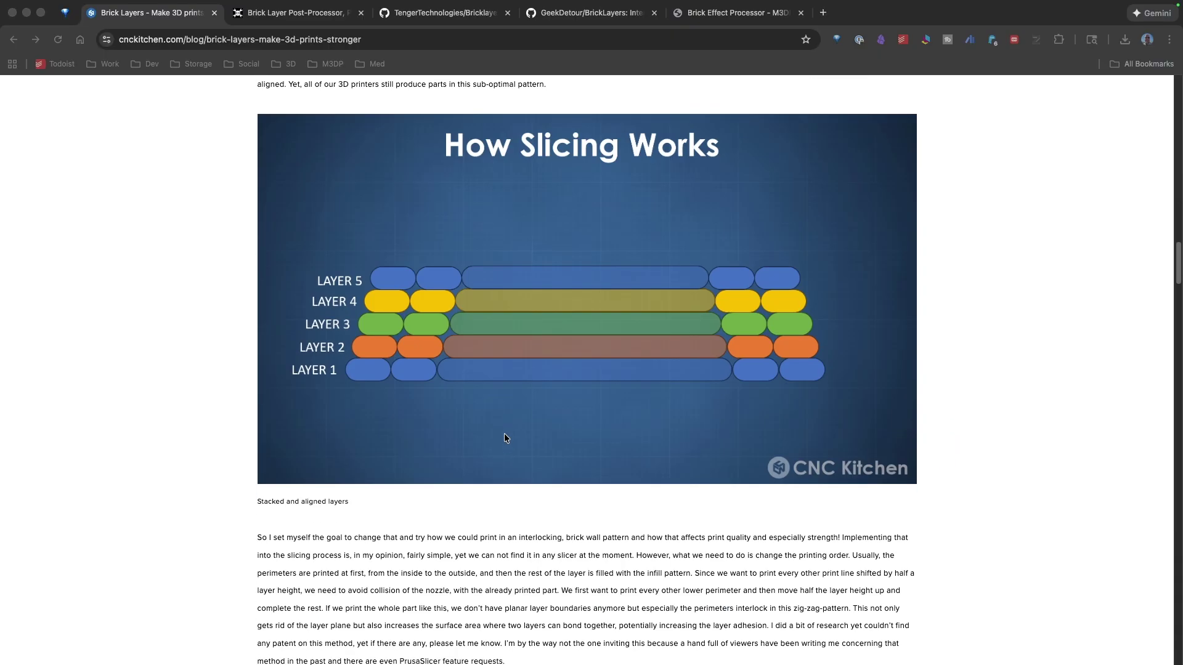
pyautogui.scroll(-12, 501, 431)
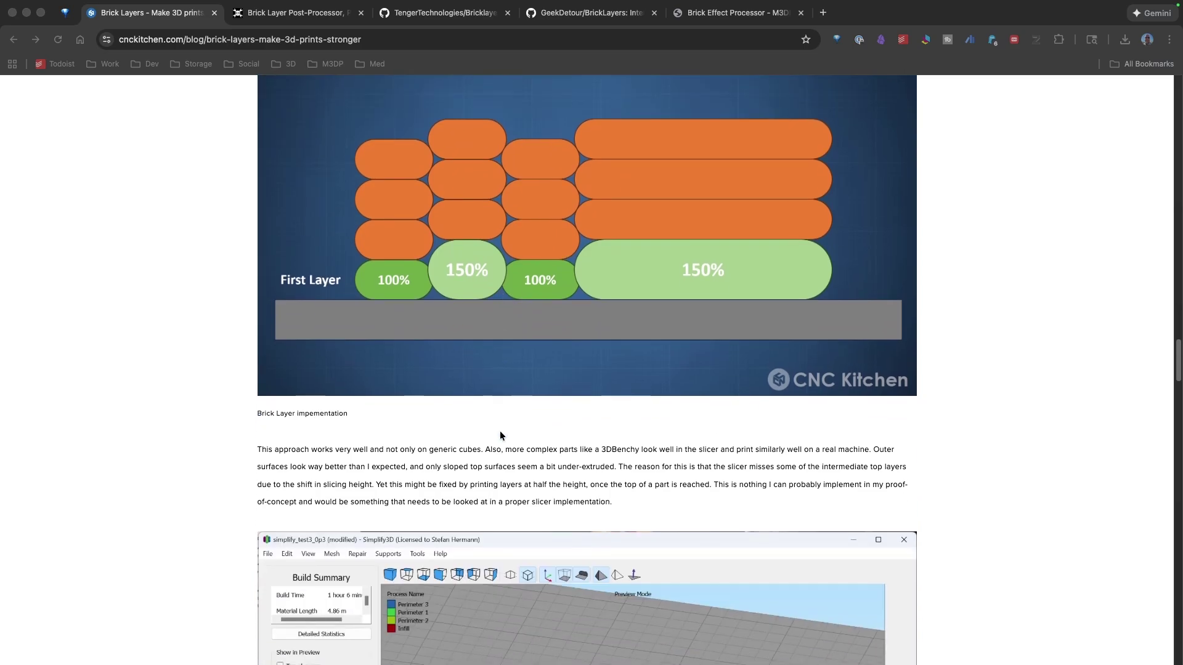
pyautogui.scroll(3, 480, 425)
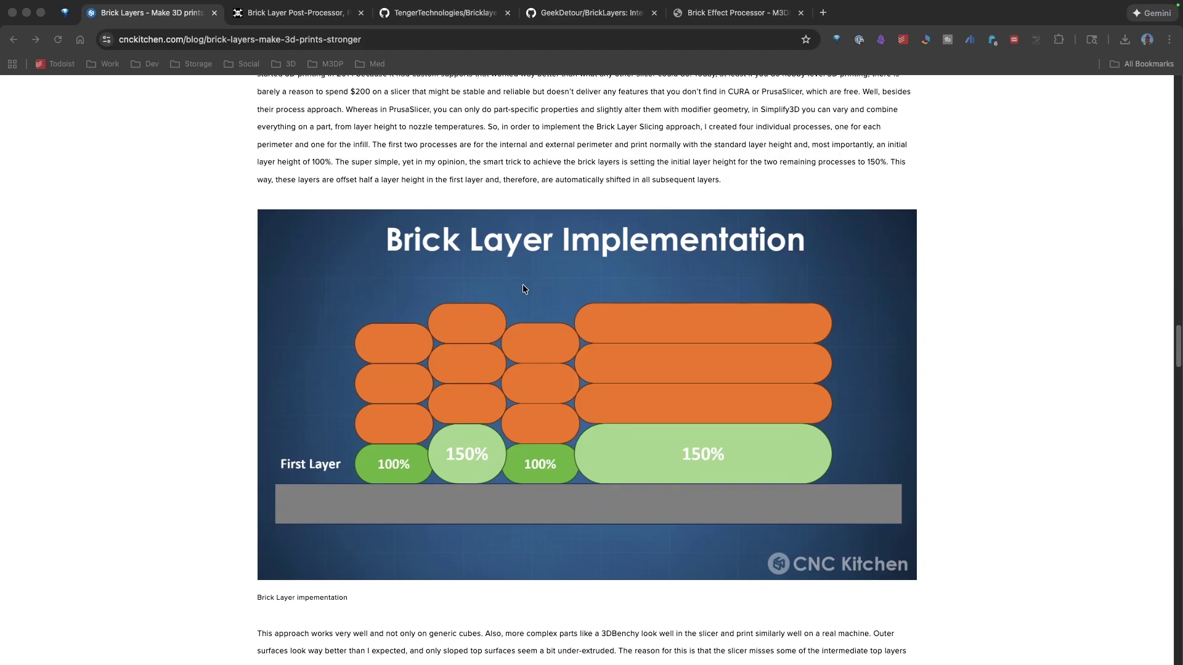
# - Scroll through the microscope photos and Strength Tests charts down to the article footer
pyautogui.scroll(-10, 523, 284)
pyautogui.scroll(-7, 477, 331)
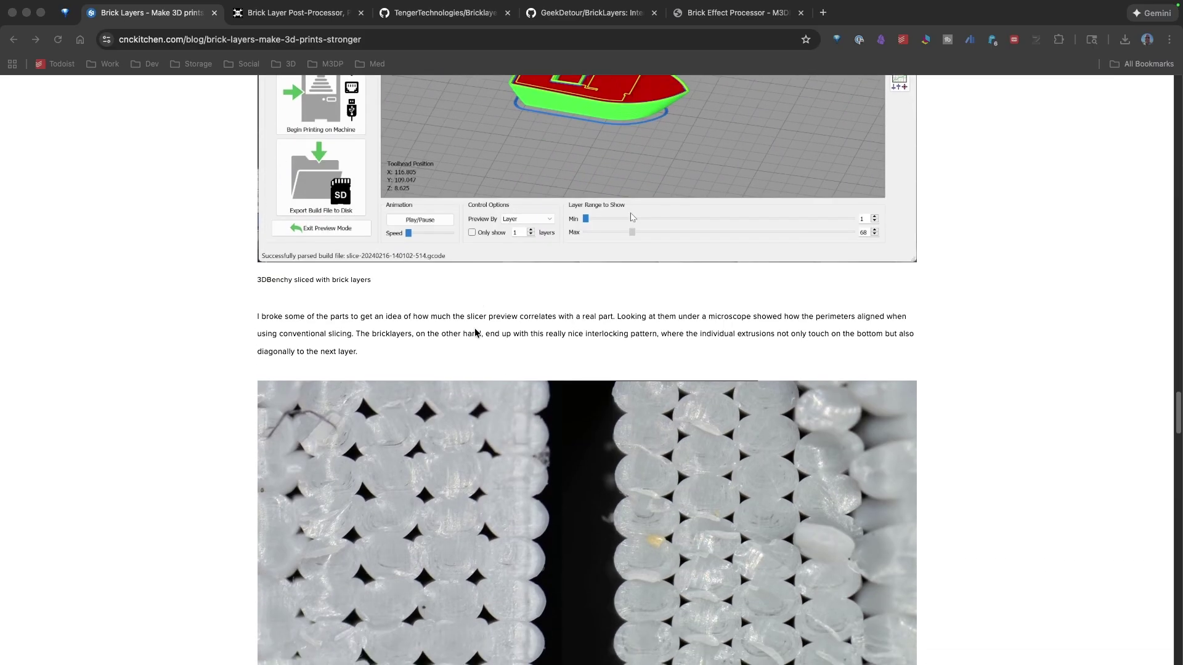
pyautogui.scroll(-1, 475, 362)
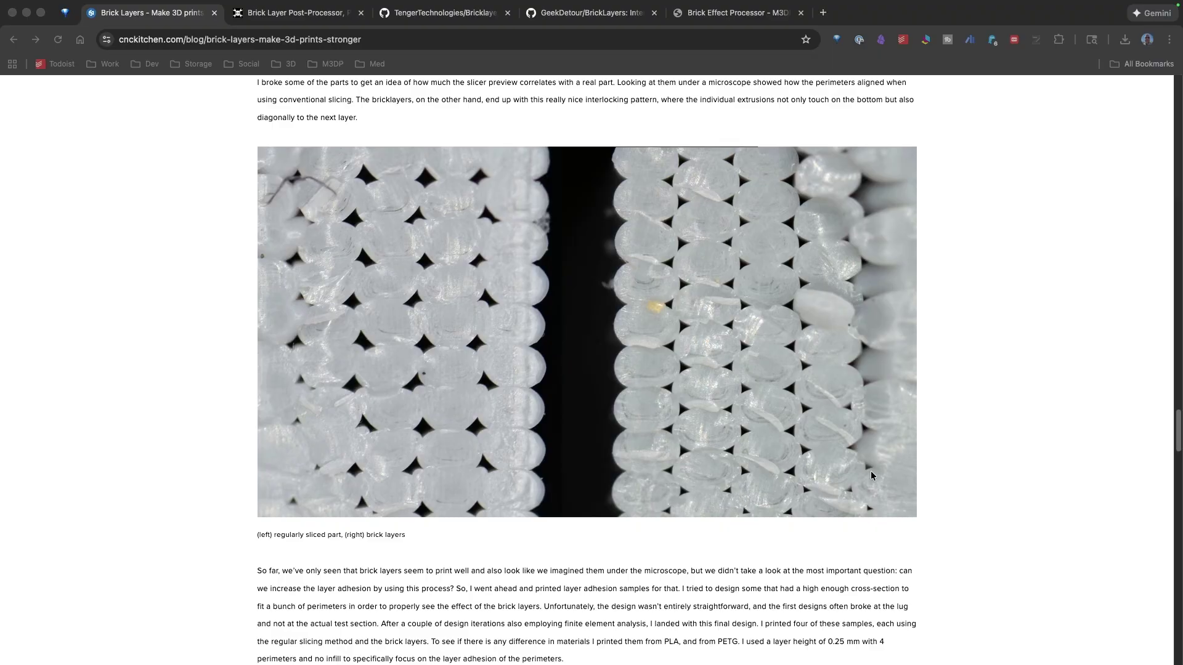
pyautogui.scroll(-1, 716, 310)
pyautogui.scroll(-13, 716, 310)
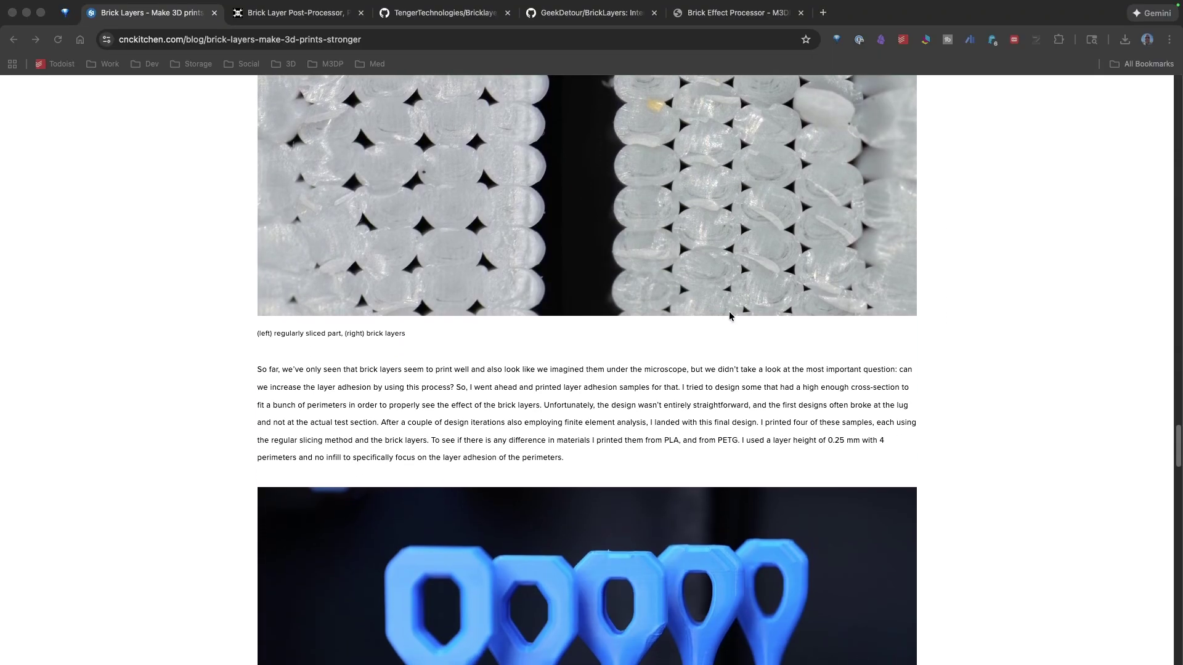
pyautogui.scroll(-1, 735, 315)
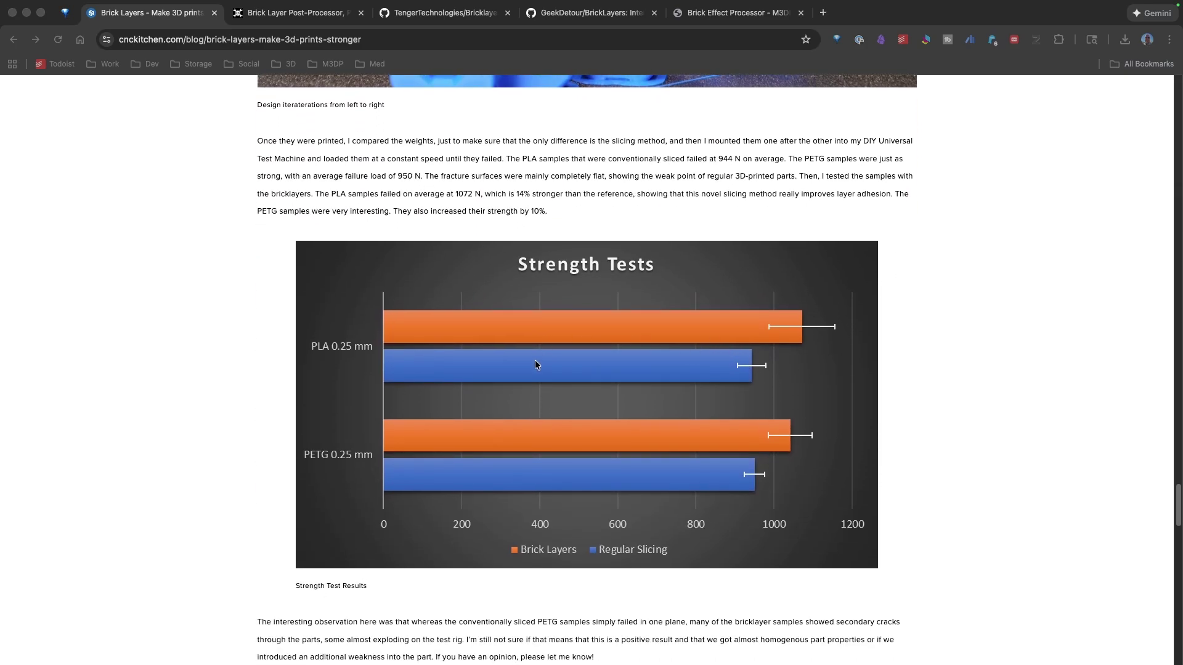
pyautogui.scroll(-1, 535, 361)
pyautogui.scroll(-2, 588, 336)
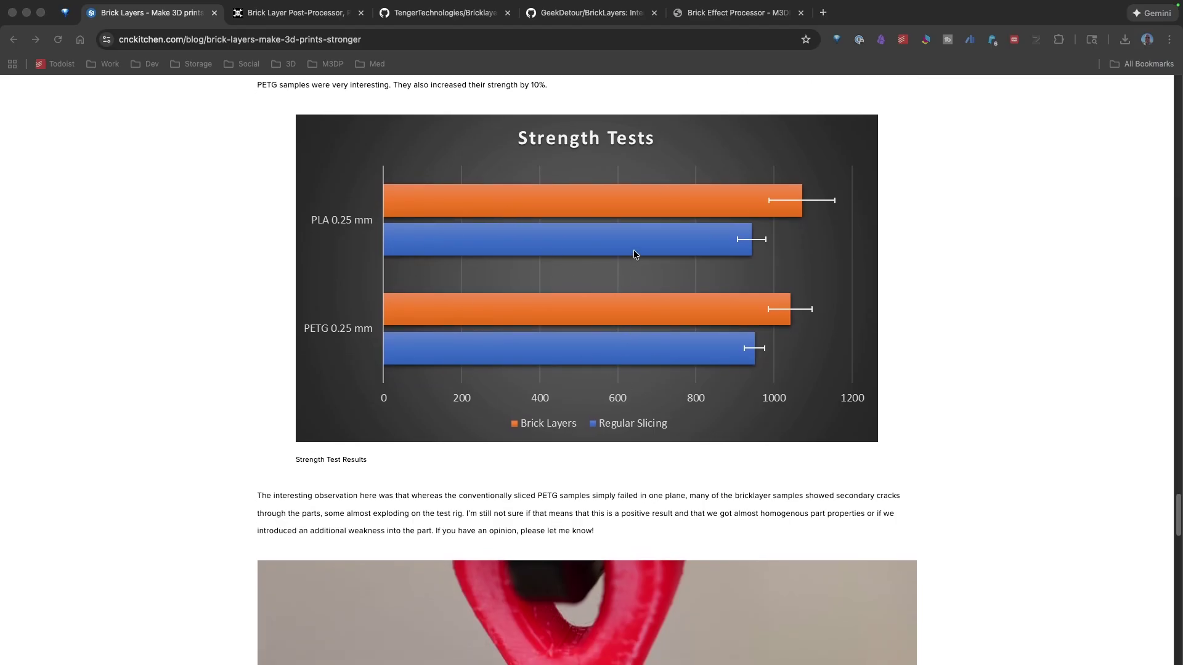
pyautogui.scroll(-2, 574, 343)
pyautogui.scroll(1, 632, 342)
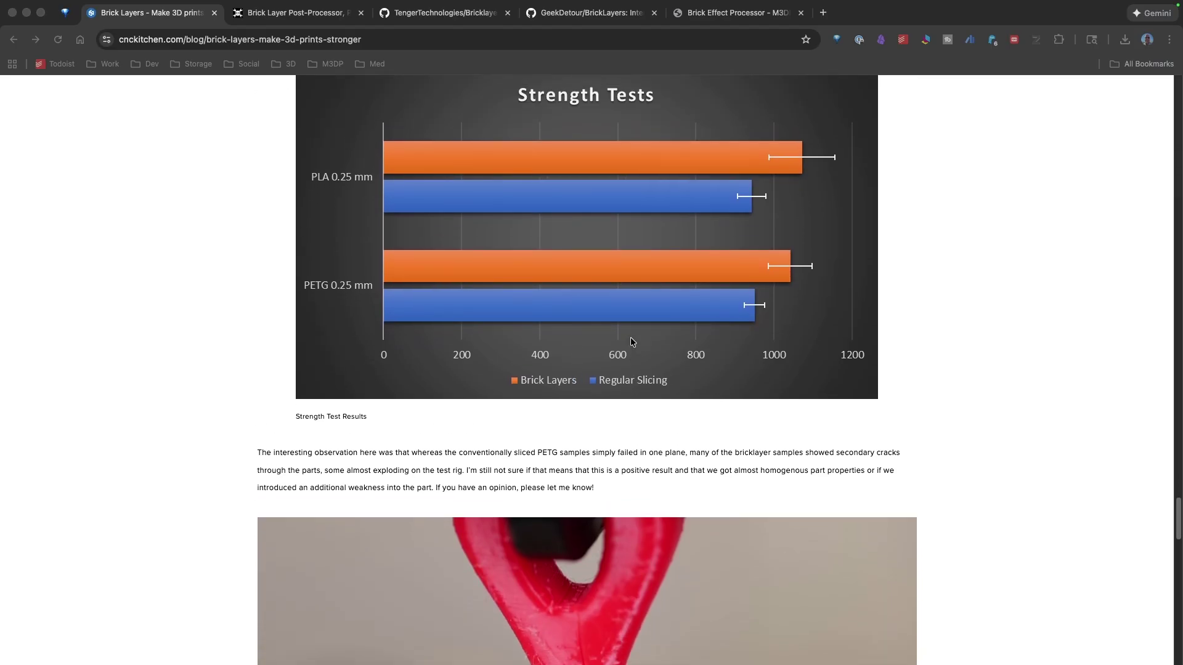
pyautogui.scroll(-14, 629, 296)
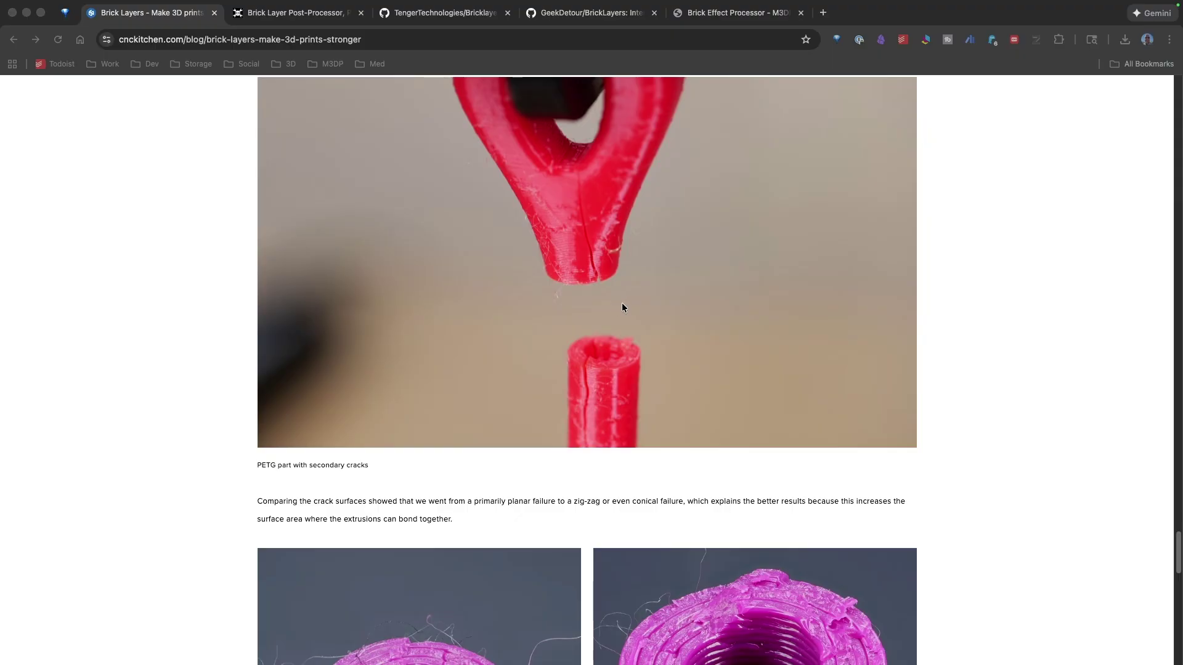
pyautogui.scroll(-8, 624, 311)
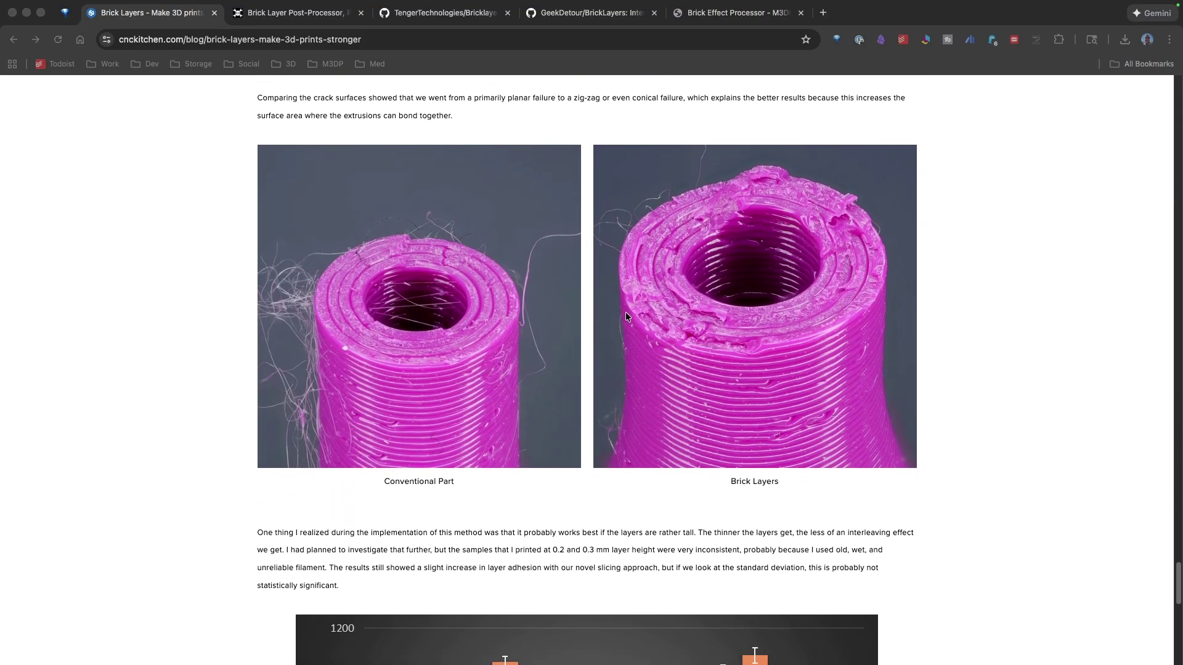
pyautogui.scroll(-6, 630, 315)
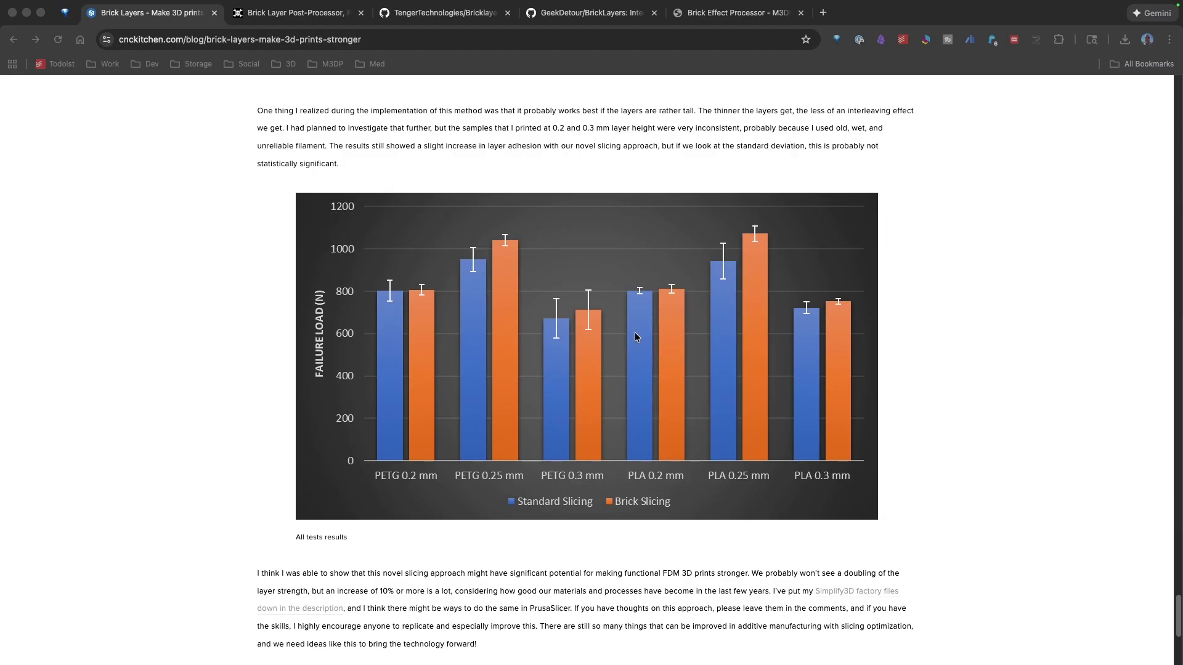
pyautogui.scroll(-3, 558, 392)
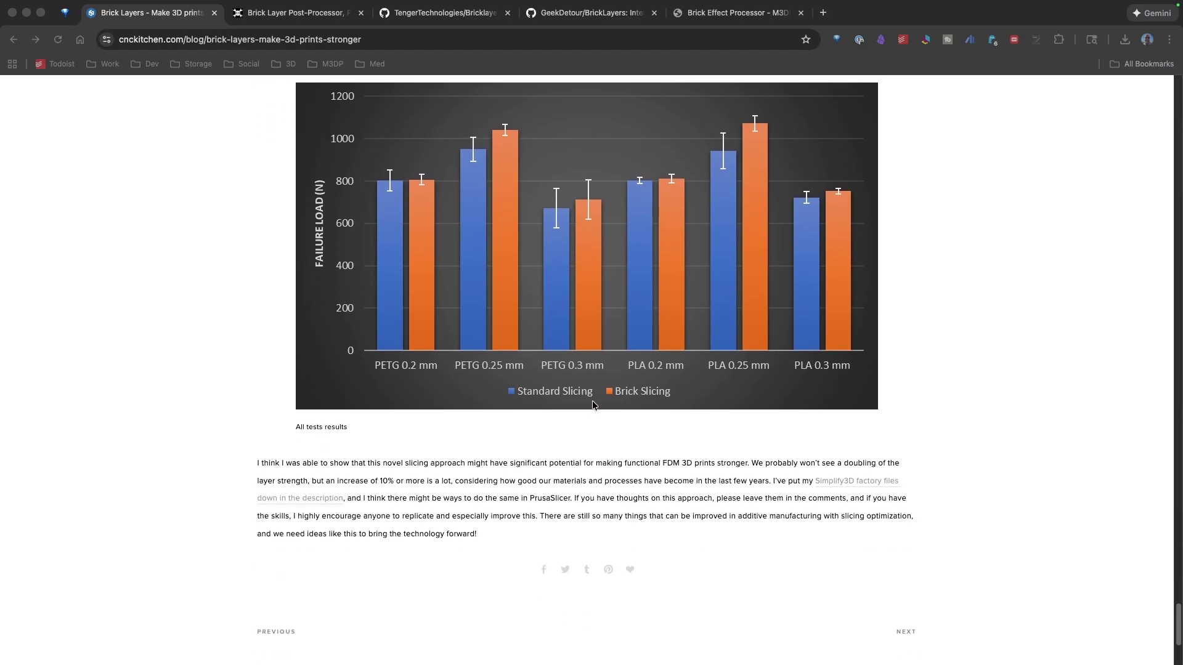
pyautogui.scroll(-3, 646, 404)
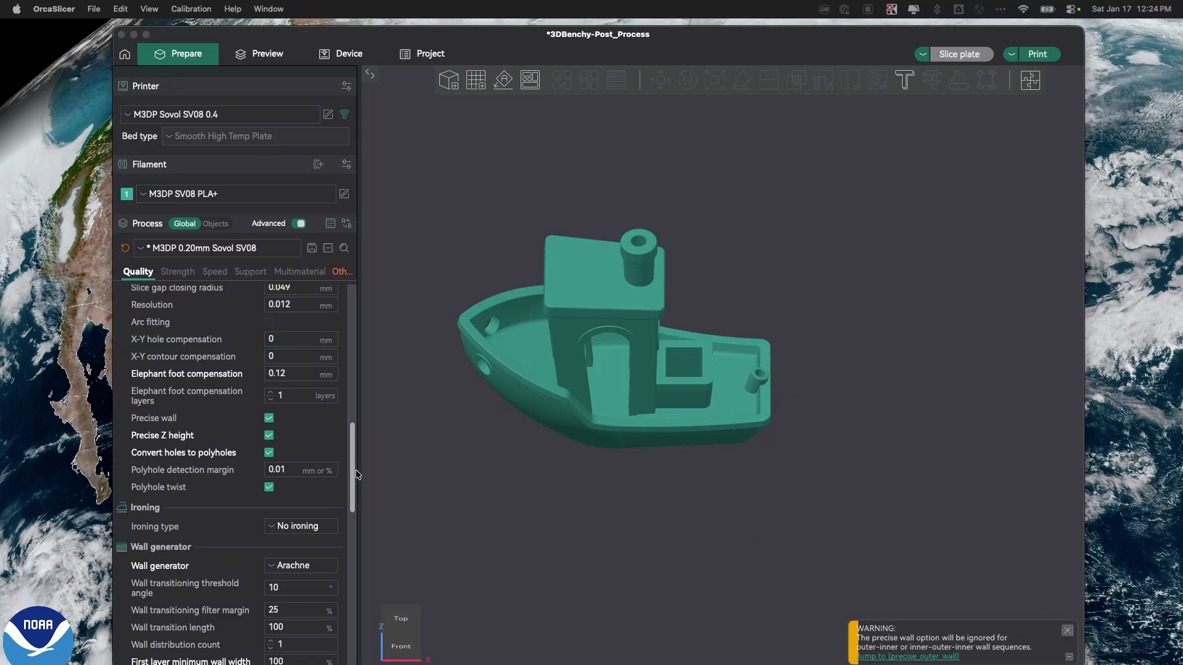
# - Change sparse infill density from 10% to 15% under Strength and slice the plate
pyautogui.click(178, 272)
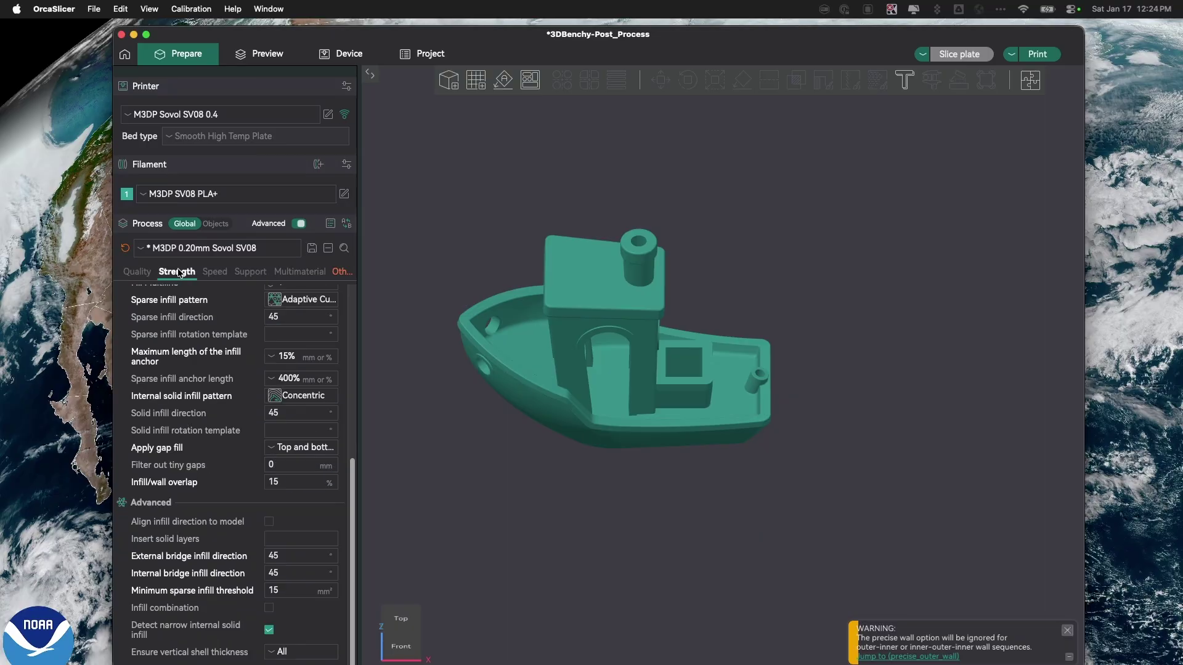
pyautogui.click(288, 355)
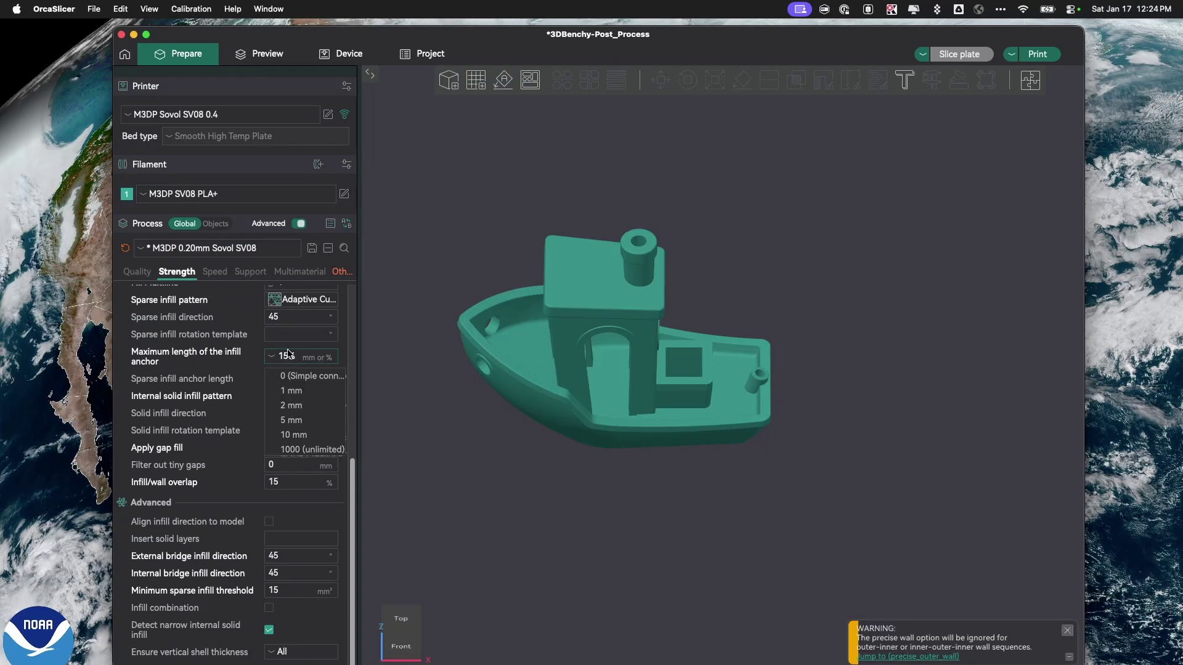
pyautogui.click(285, 359)
pyautogui.scroll(10, 288, 351)
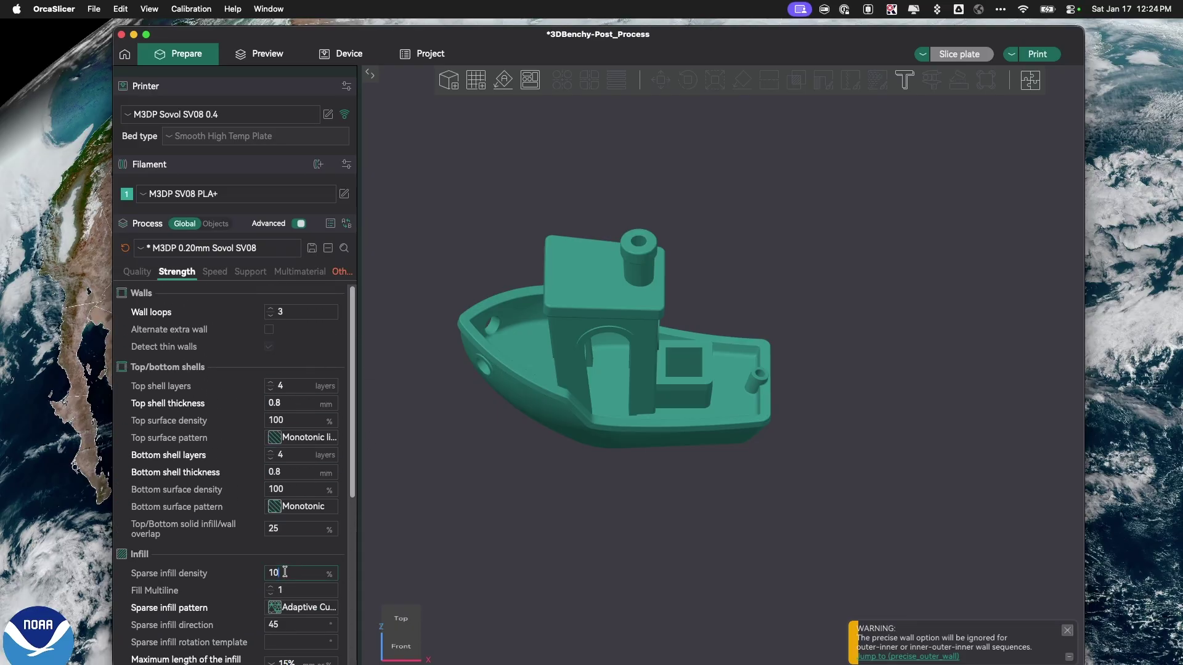
pyautogui.press('BackSpace')
pyautogui.write('5')
pyautogui.press('Return')
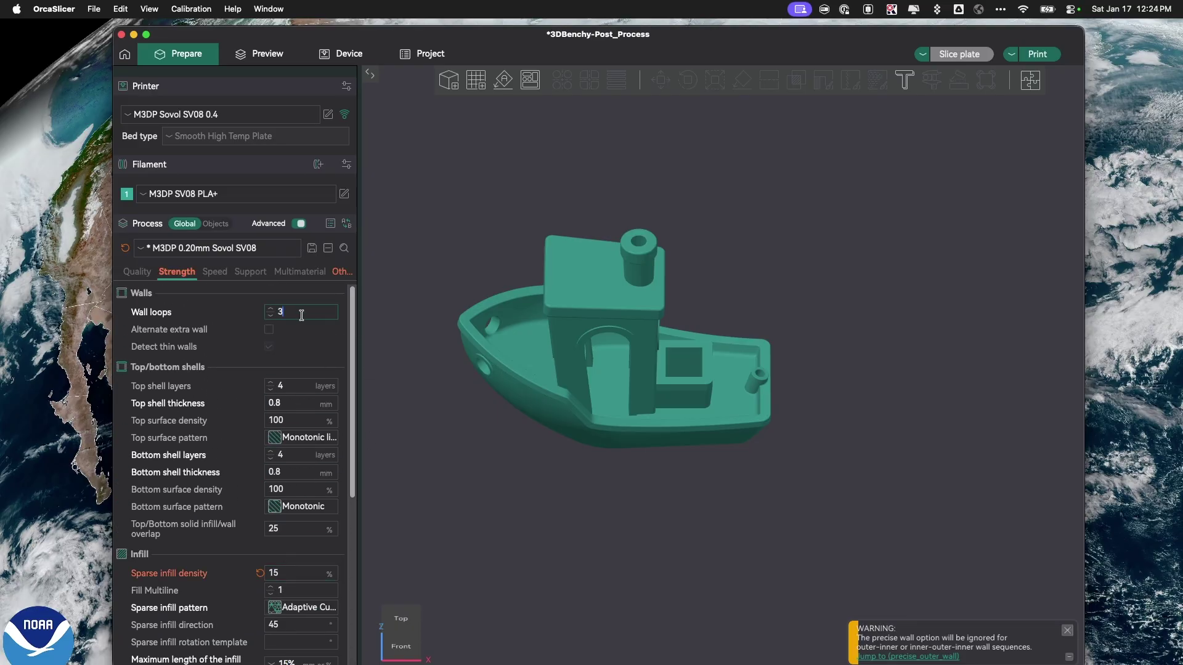
pyautogui.click(956, 56)
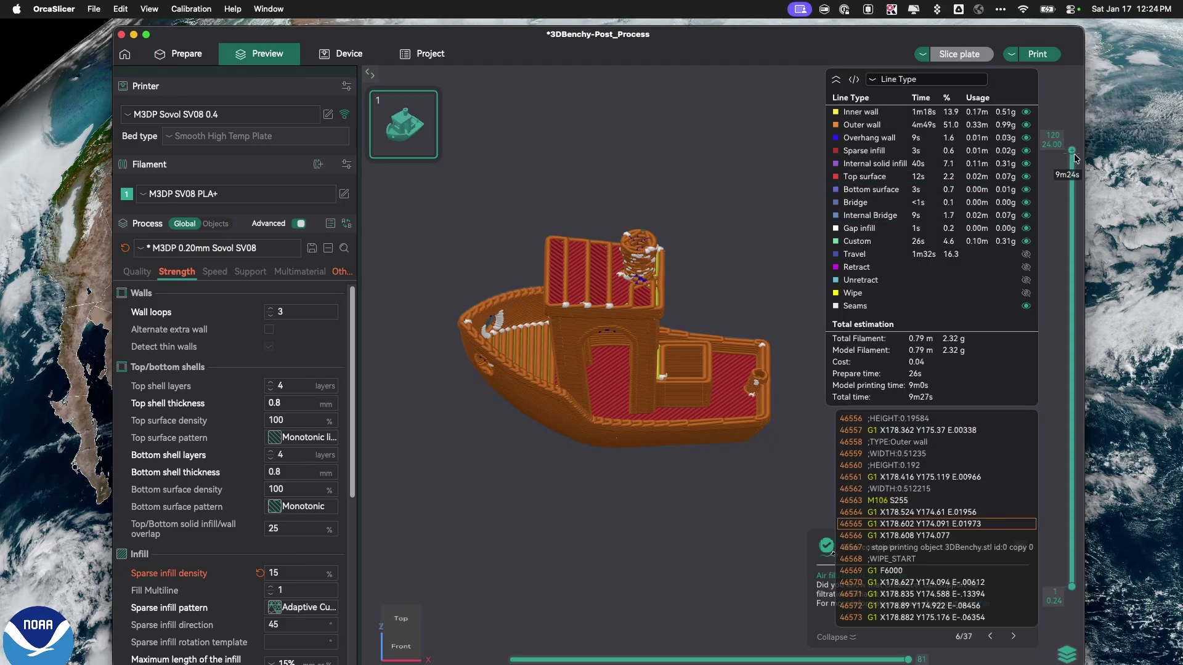
# - Limit the sliced Benchy preview to show layers only up to layer 76
pyautogui.moveTo(1072, 150); pyautogui.dragTo(1026, 132)
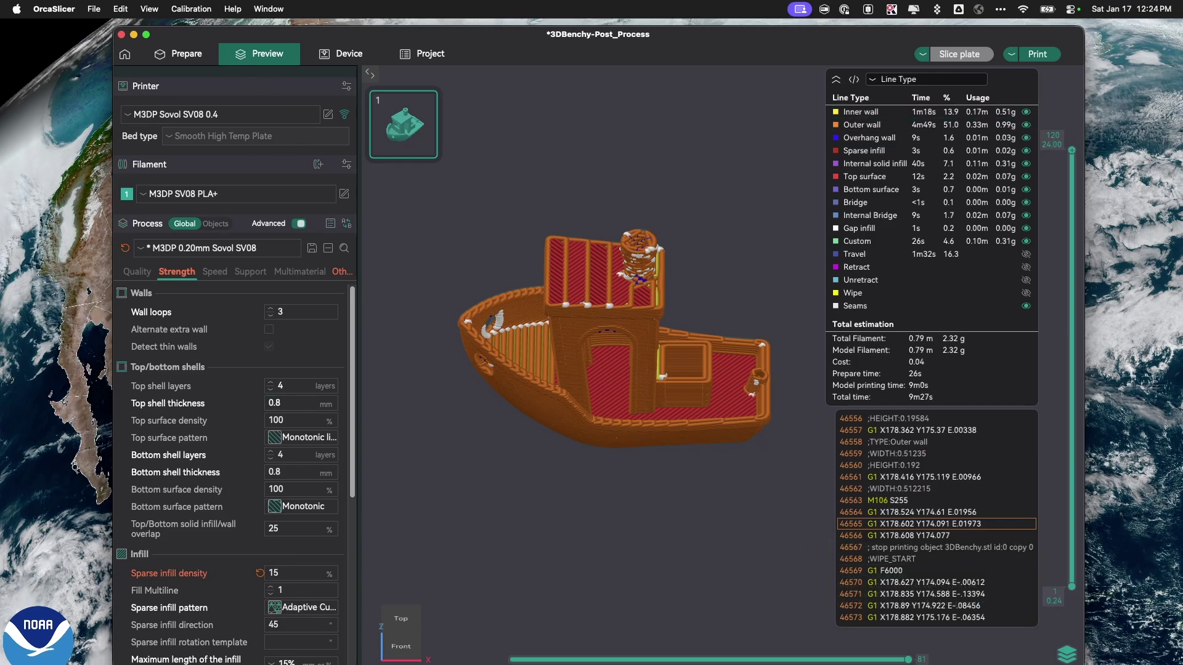
# - Review the GeekDetour and TengerTechnologies Bricklayers repos, then go to the Brick Effect Processor
pyautogui.press('super+Tab')
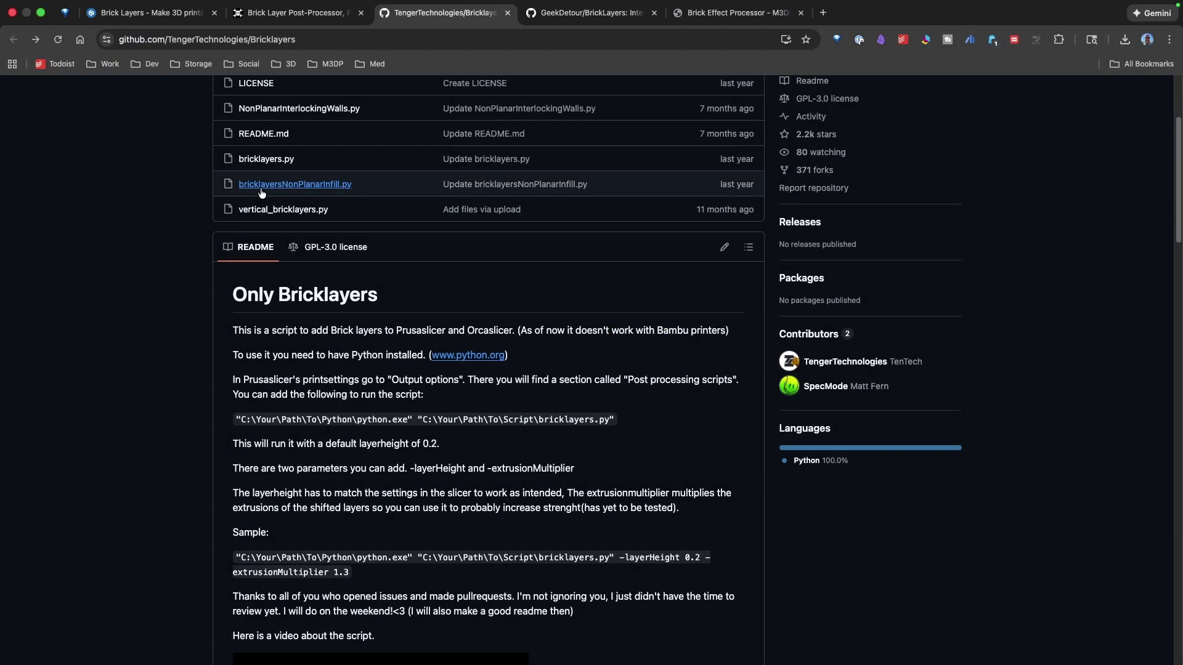
pyautogui.click(583, 18)
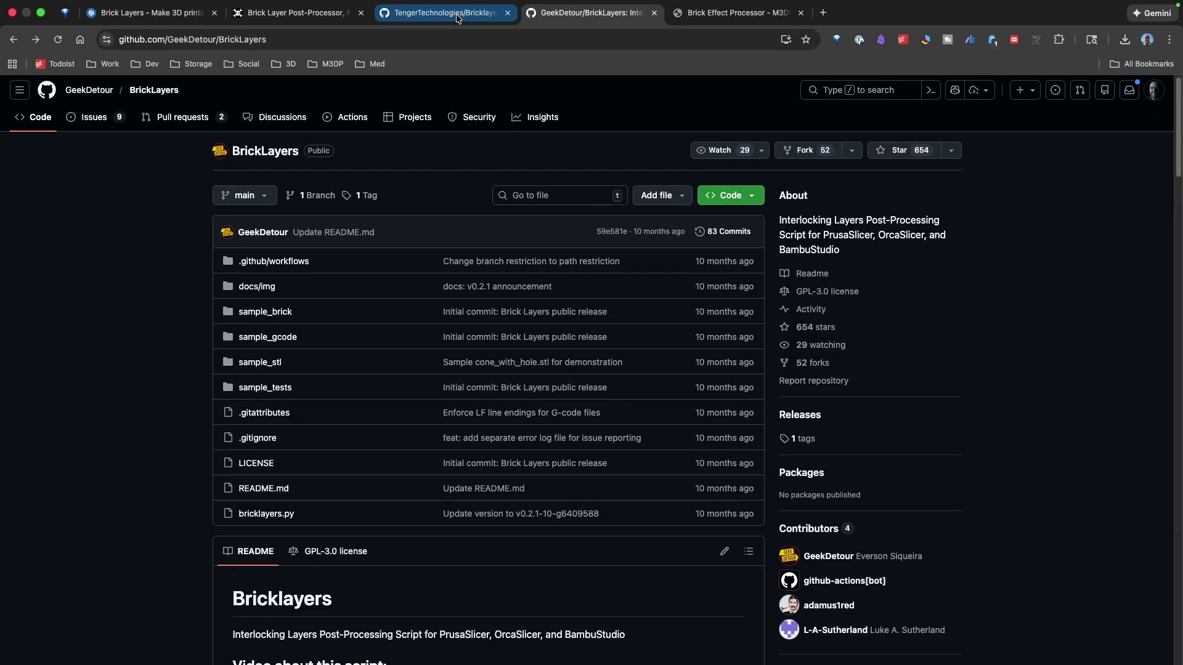
pyautogui.click(457, 18)
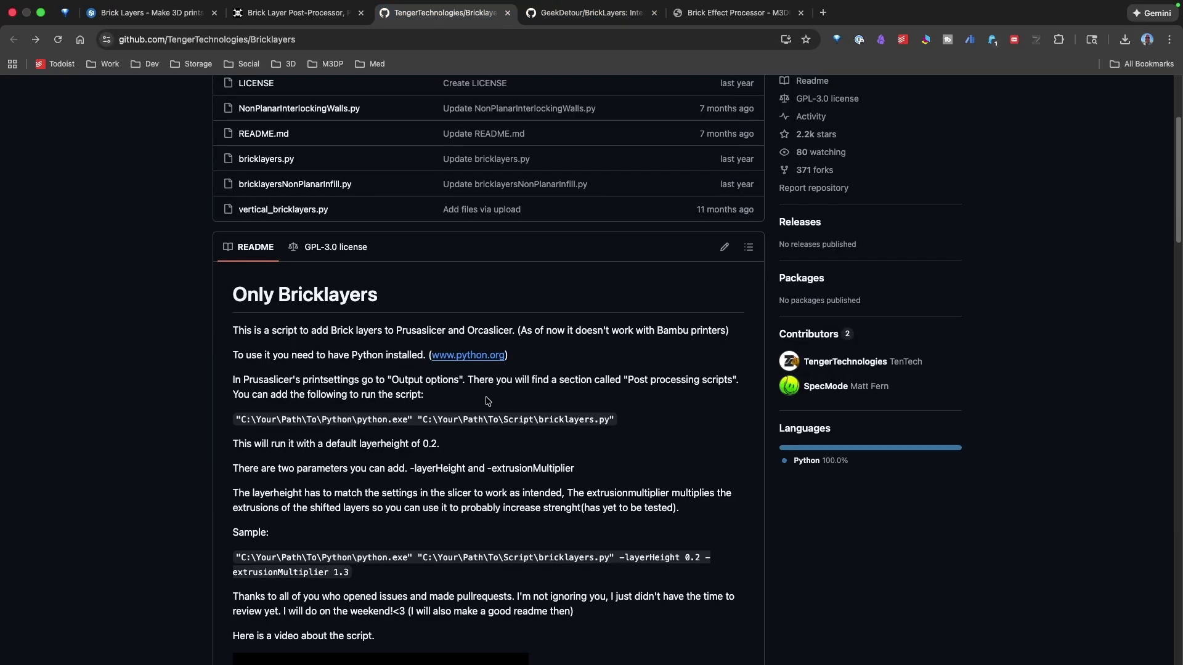
pyautogui.scroll(-3, 383, 520)
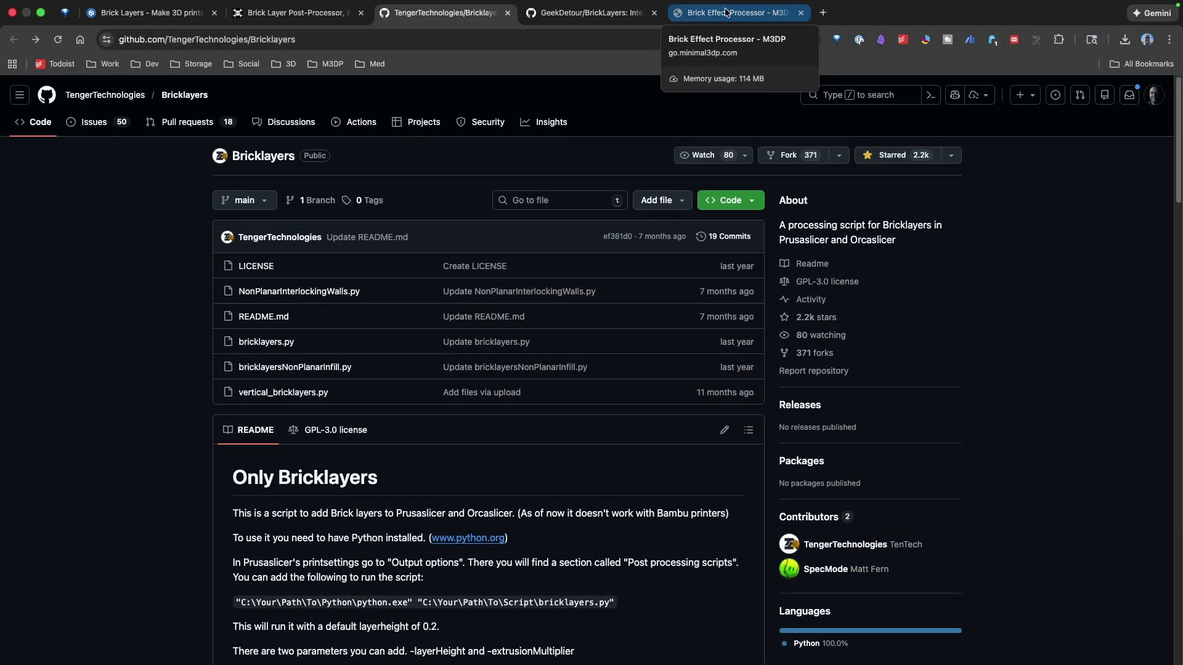
pyautogui.click(730, 17)
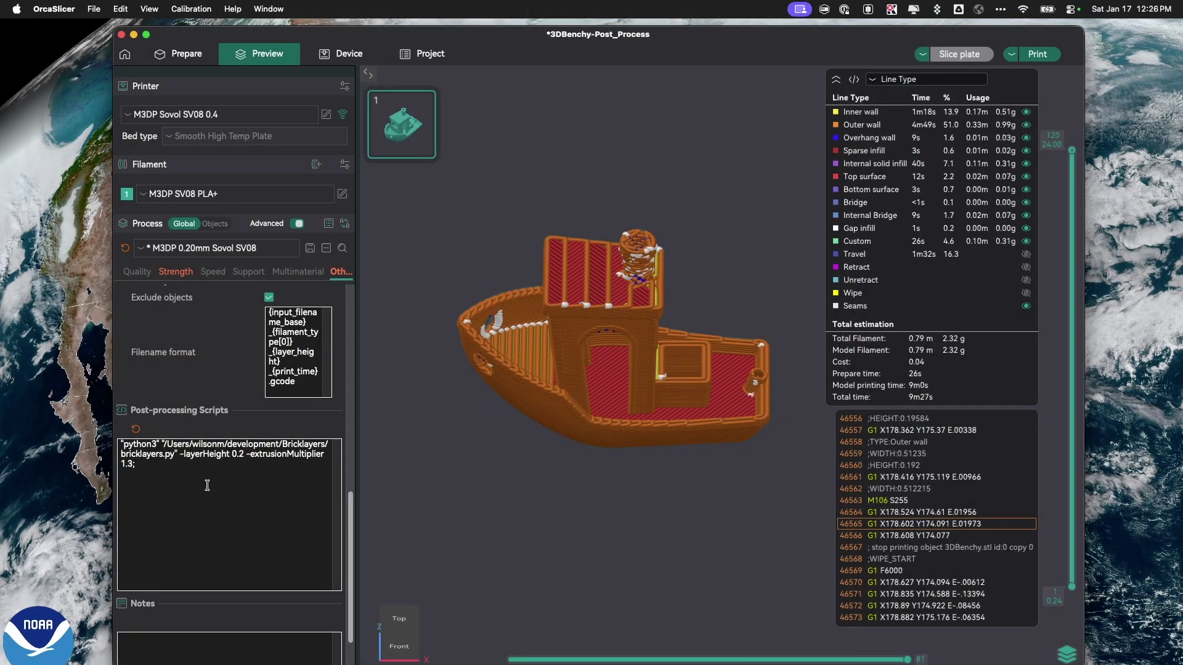
# - Clear the bricklayers.py command from the post-processing scripts field
pyautogui.moveTo(200, 478); pyautogui.dragTo(121, 442)
pyautogui.press('BackSpace')
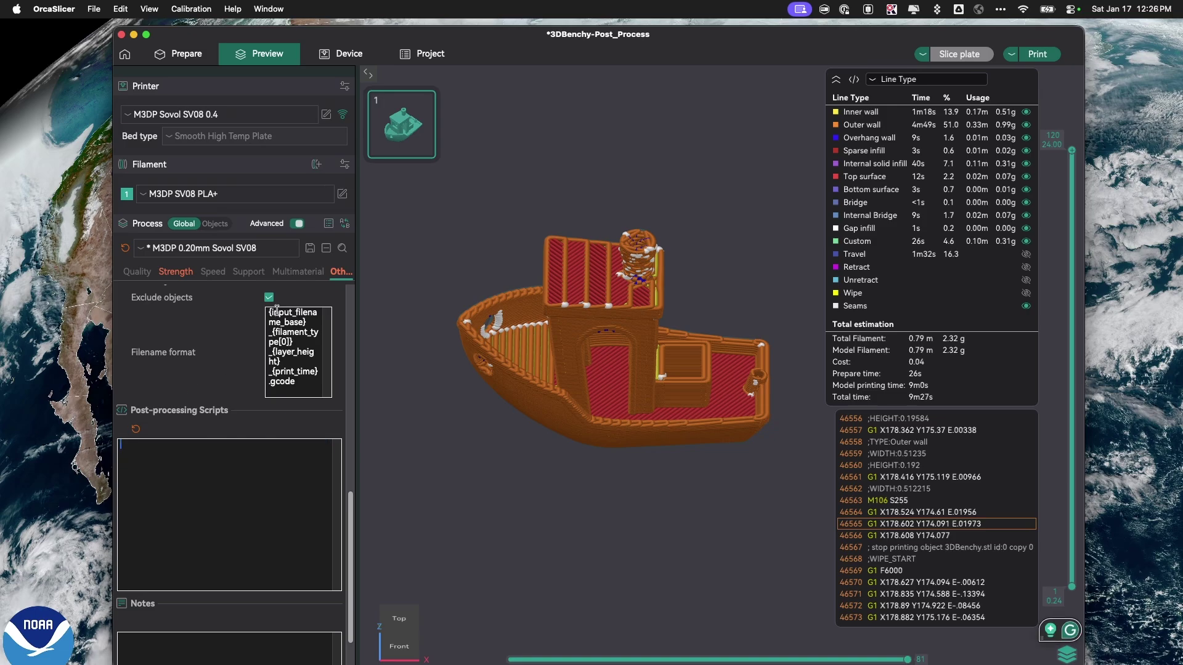
pyautogui.click(556, 509)
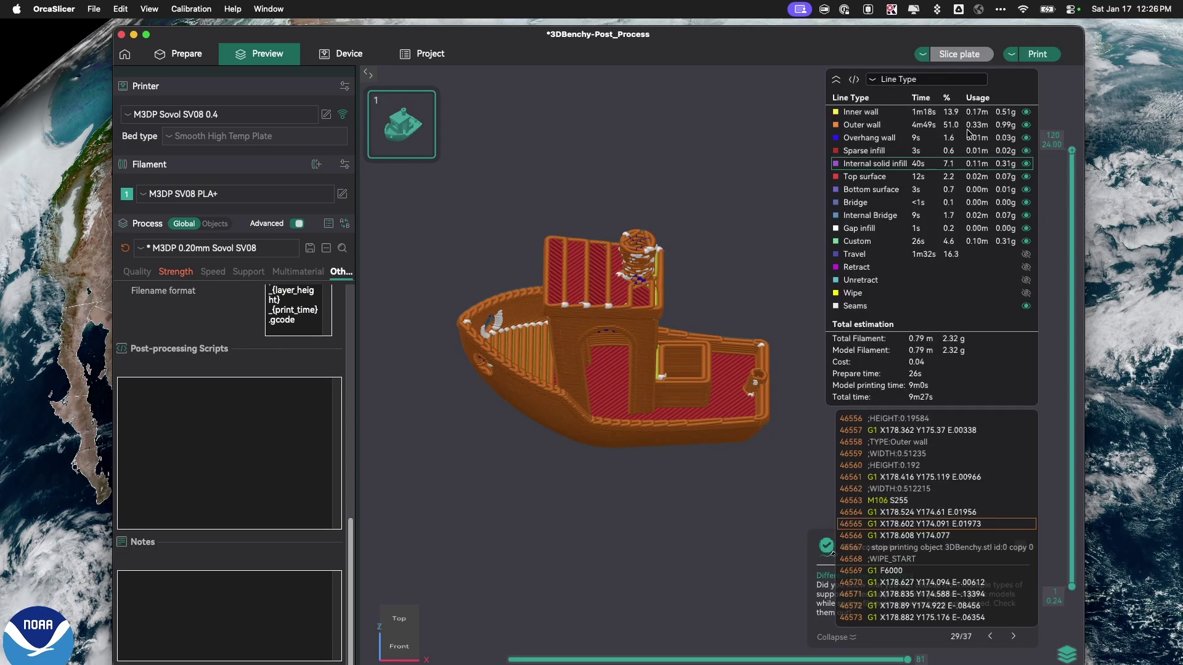
# - Export the sliced G-code to Downloads as 3DBenchy_PLA_0.2_9m27s.gcode
pyautogui.click(1011, 57)
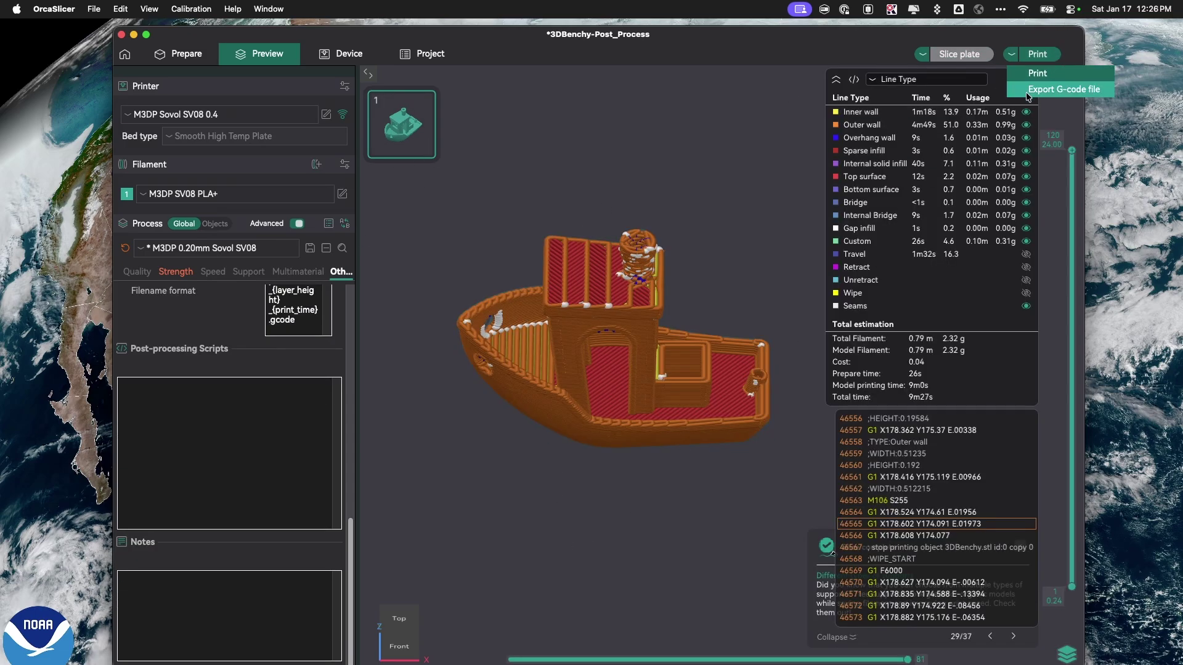
pyautogui.click(1041, 88)
pyautogui.click(1030, 55)
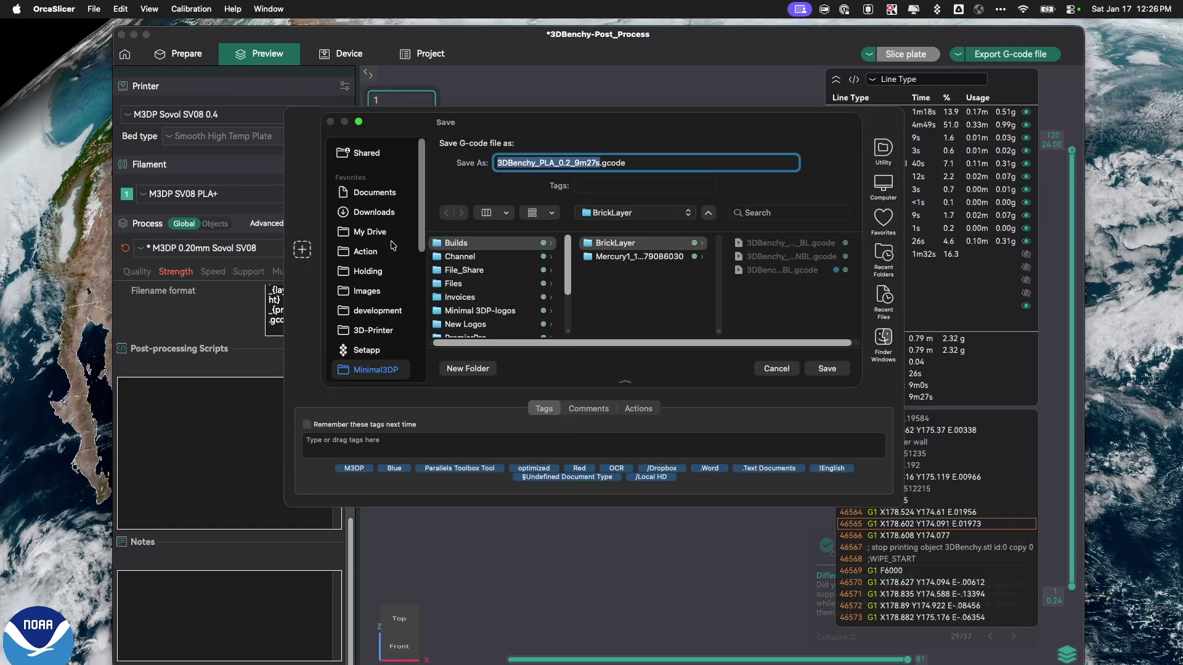
pyautogui.click(374, 214)
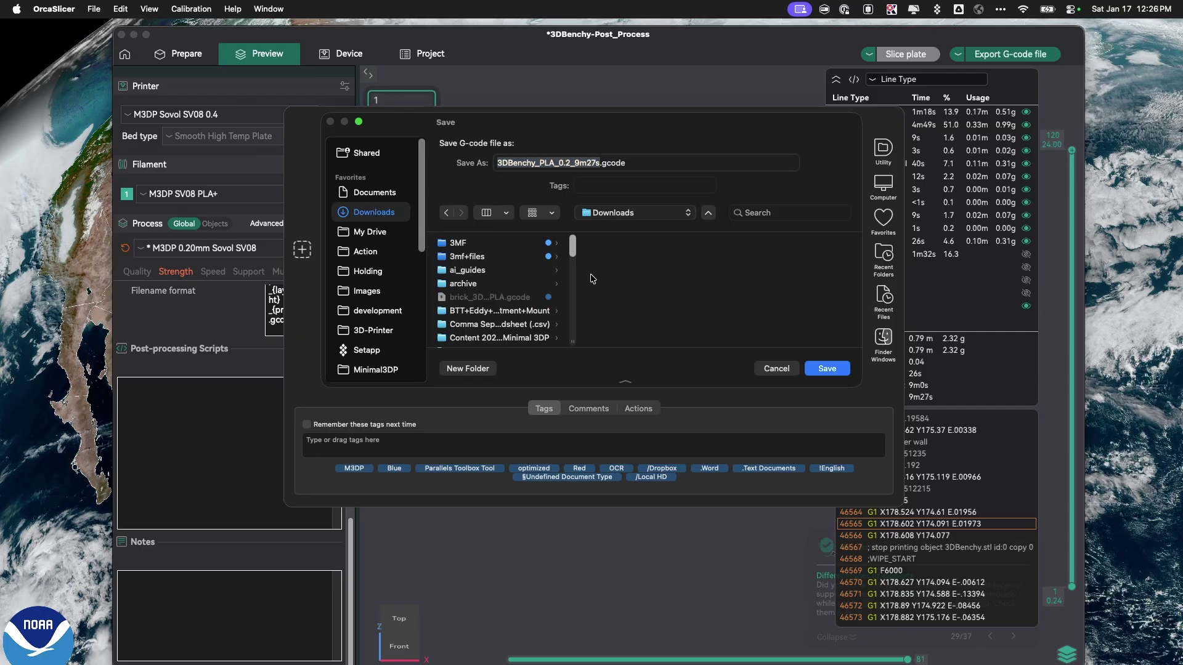
pyautogui.click(830, 369)
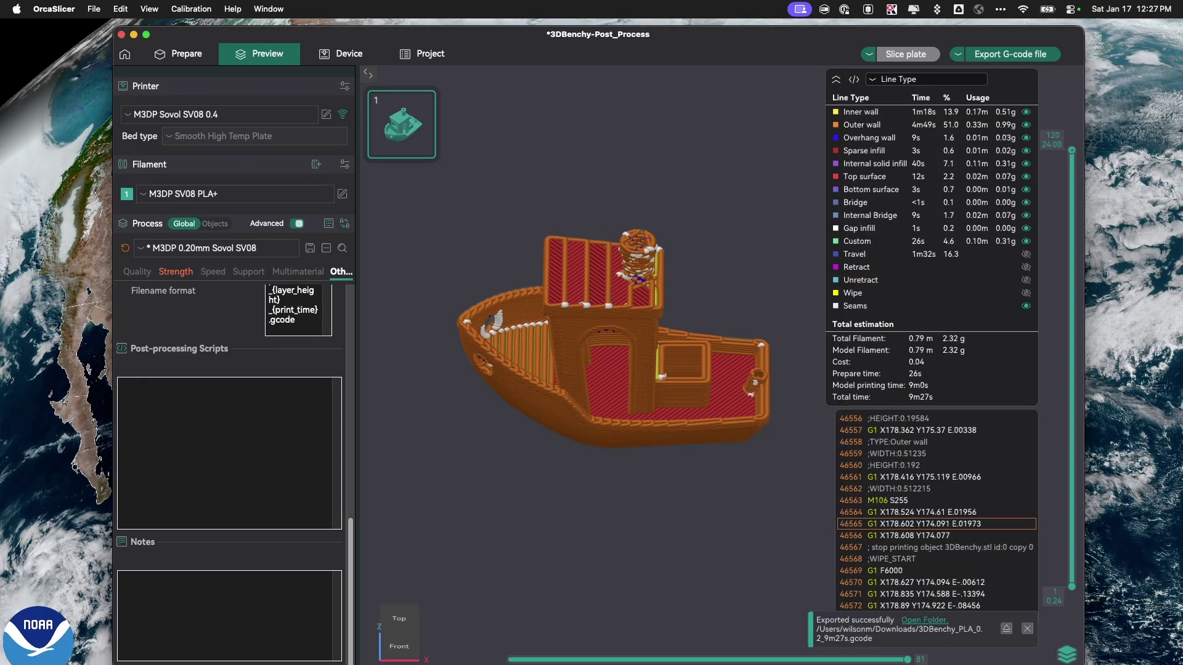
# - Upload 3DBenchy_PLA_0.2_9m27s.gcode from Downloads to the Brick Effect Processor and apply the brick effect
pyautogui.press('super+Tab')
pyautogui.click(669, 326)
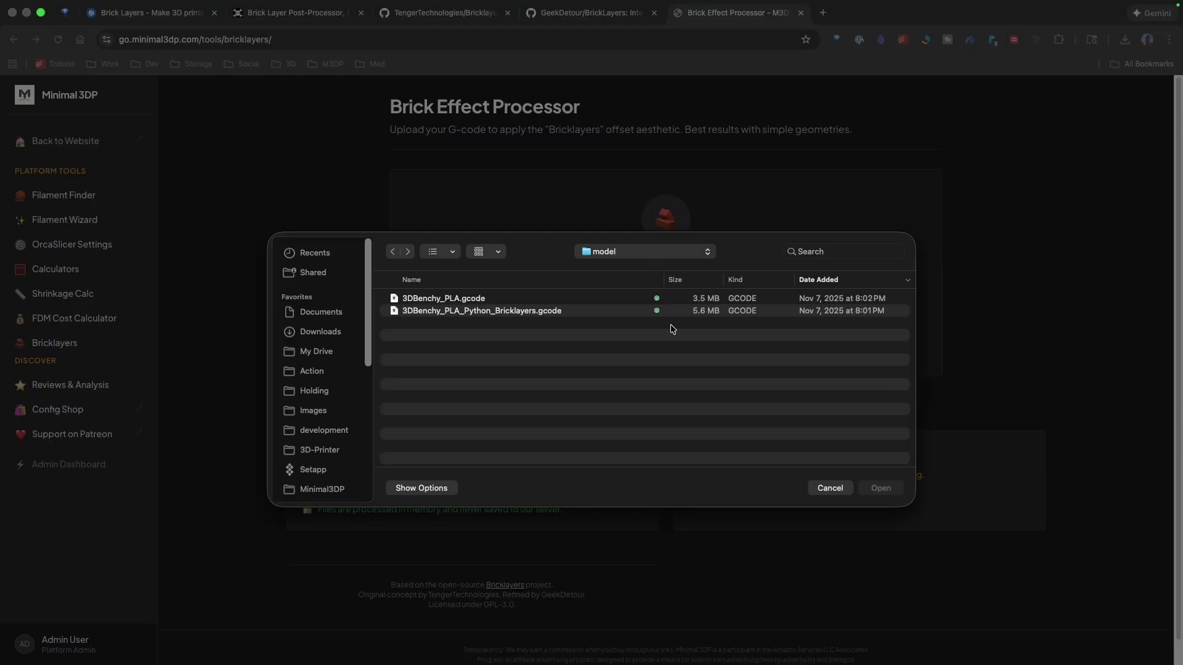
pyautogui.click(345, 335)
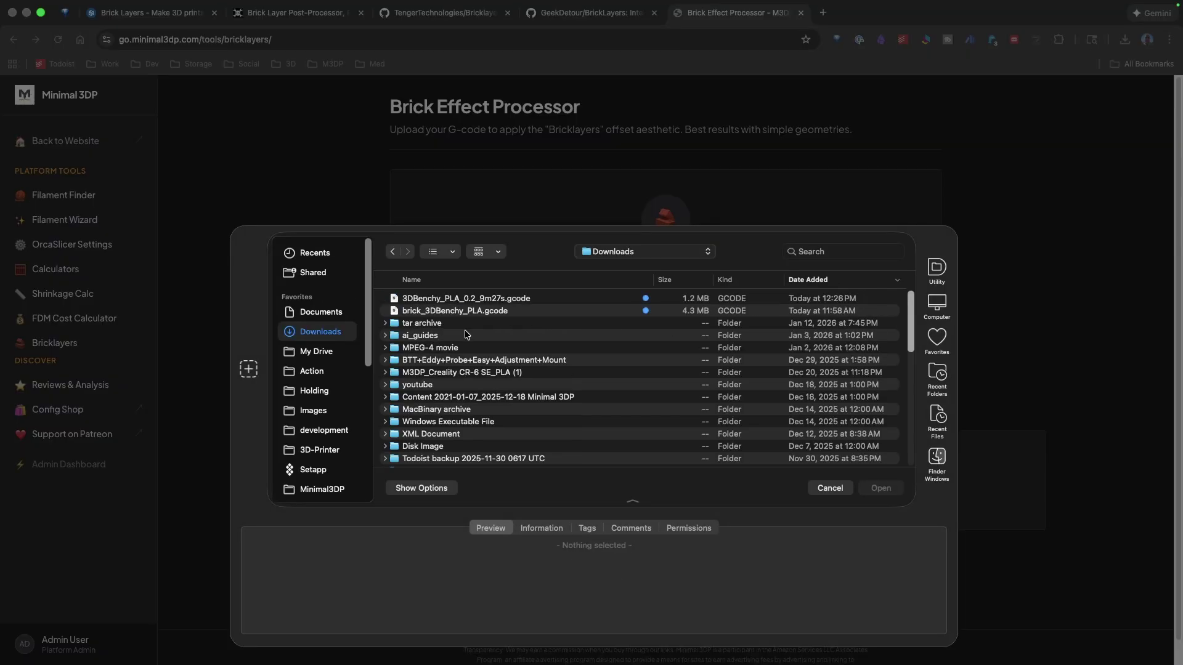
pyautogui.click(453, 305)
pyautogui.click(449, 297)
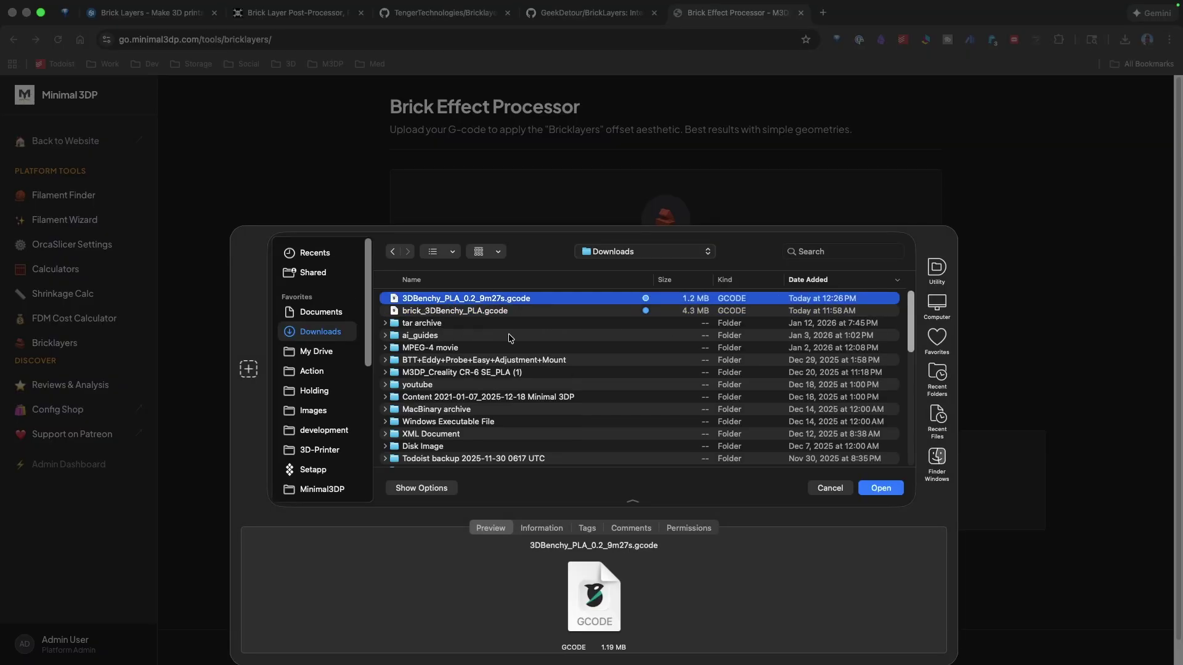
pyautogui.click(881, 488)
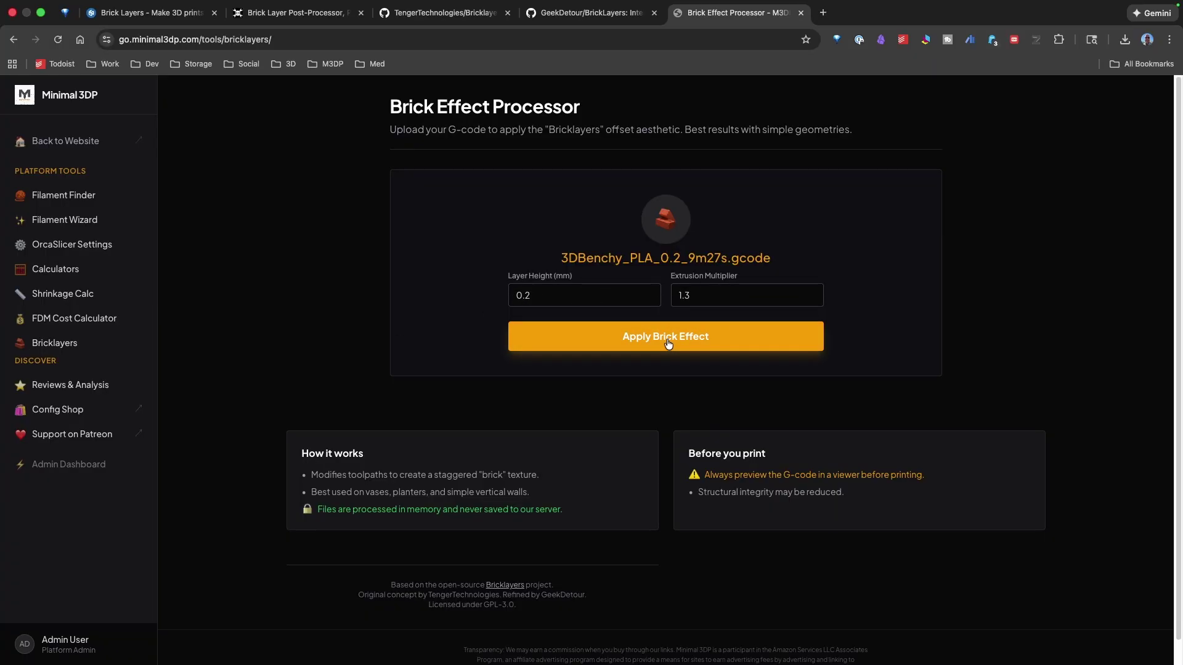
pyautogui.click(648, 343)
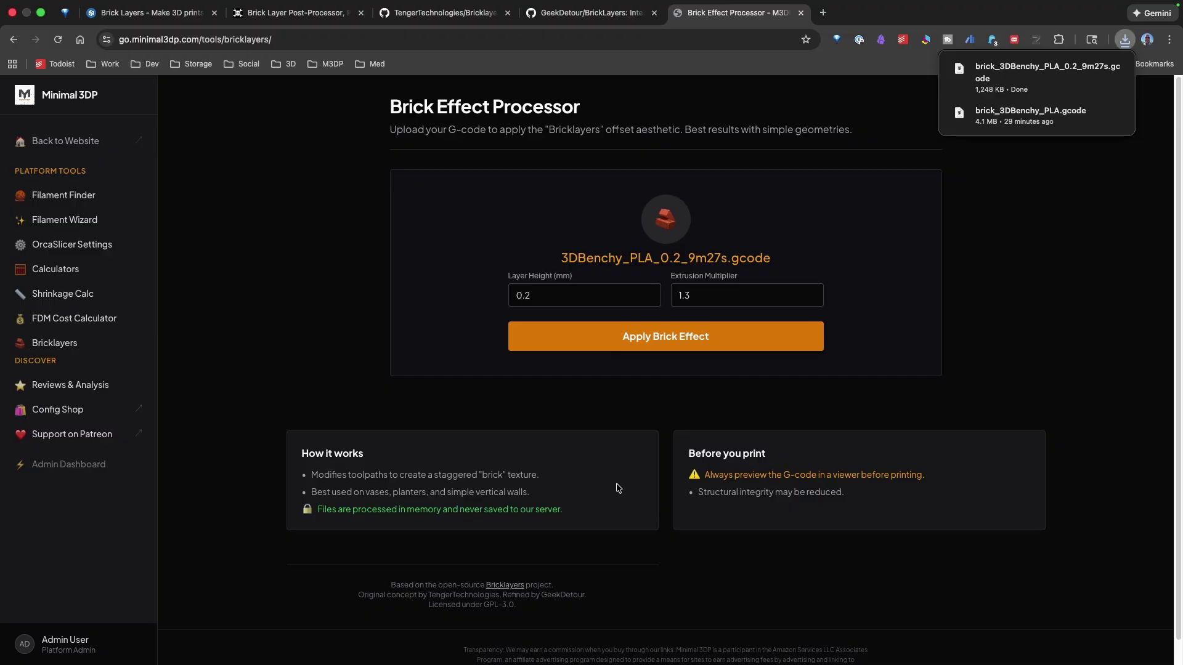
pyautogui.moveTo(1004, 73)
# - In Path Finder's Downloads, select TradBL3DBenchy_PLA_0.2_9m27s.gcode and compare the G-code file sizes
pyautogui.press('super+Tab')
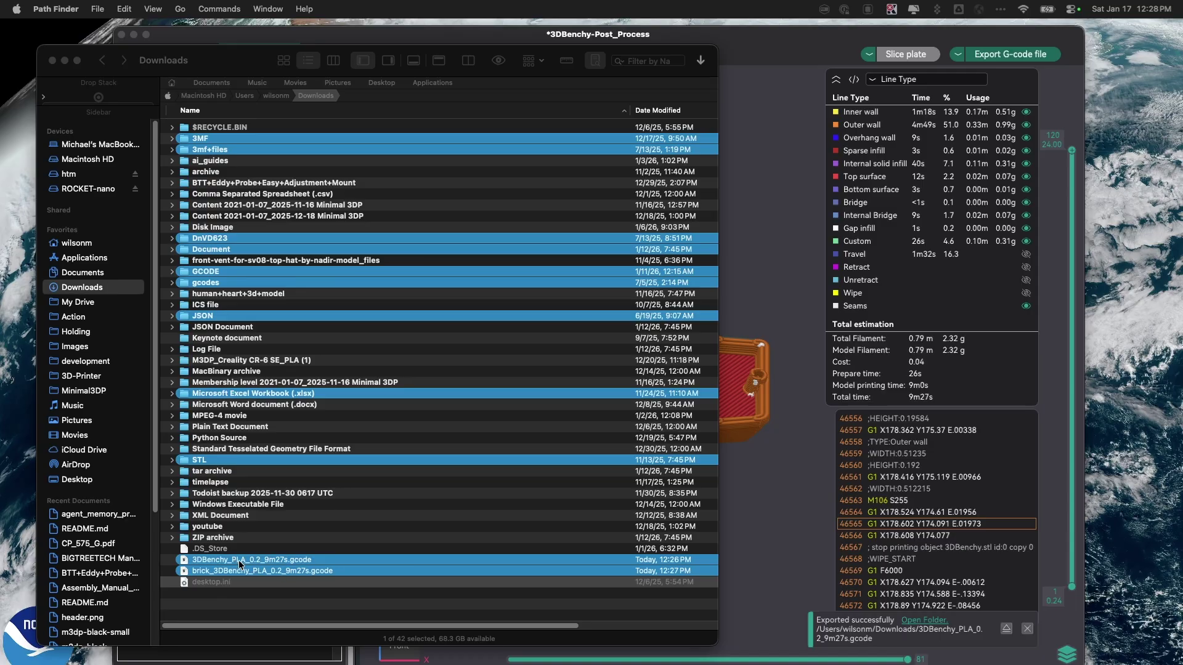
pyautogui.hscroll(5, 275, 572)
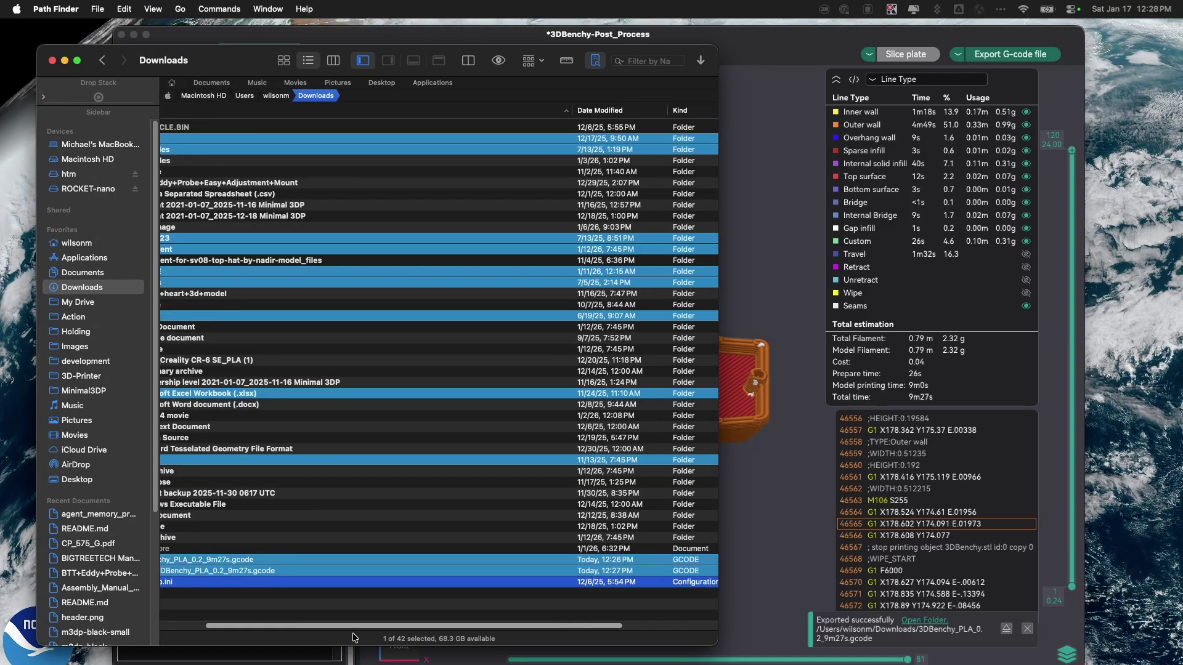
pyautogui.click(607, 582)
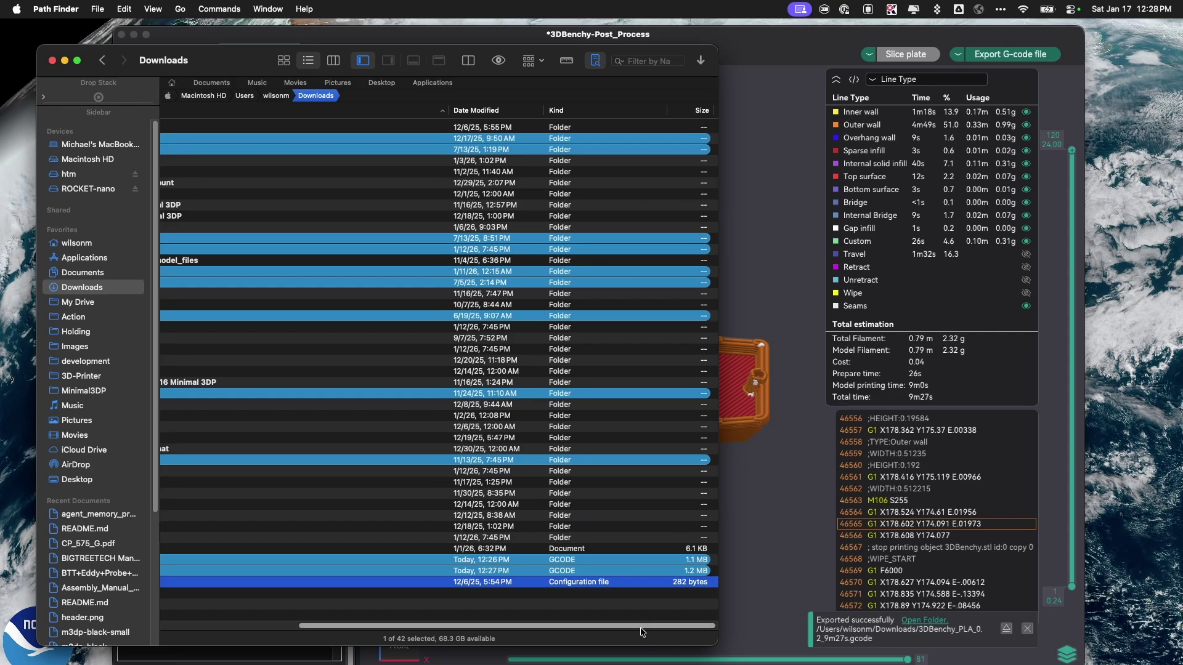
pyautogui.moveTo(643, 635); pyautogui.dragTo(539, 633)
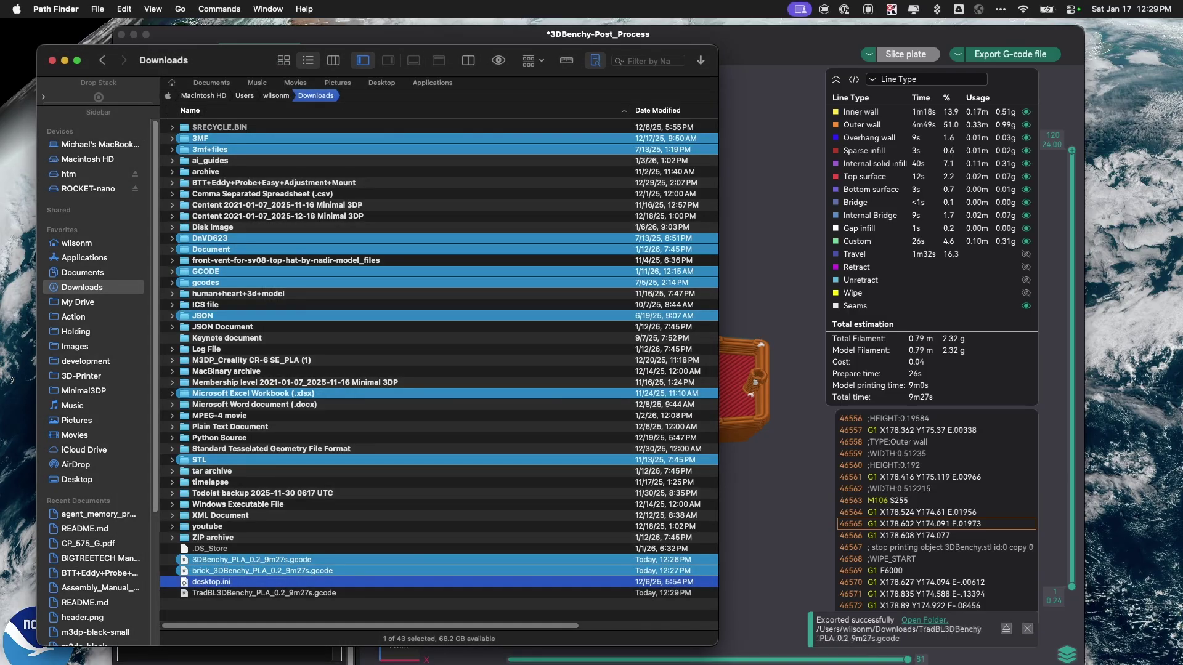
pyautogui.click(214, 594)
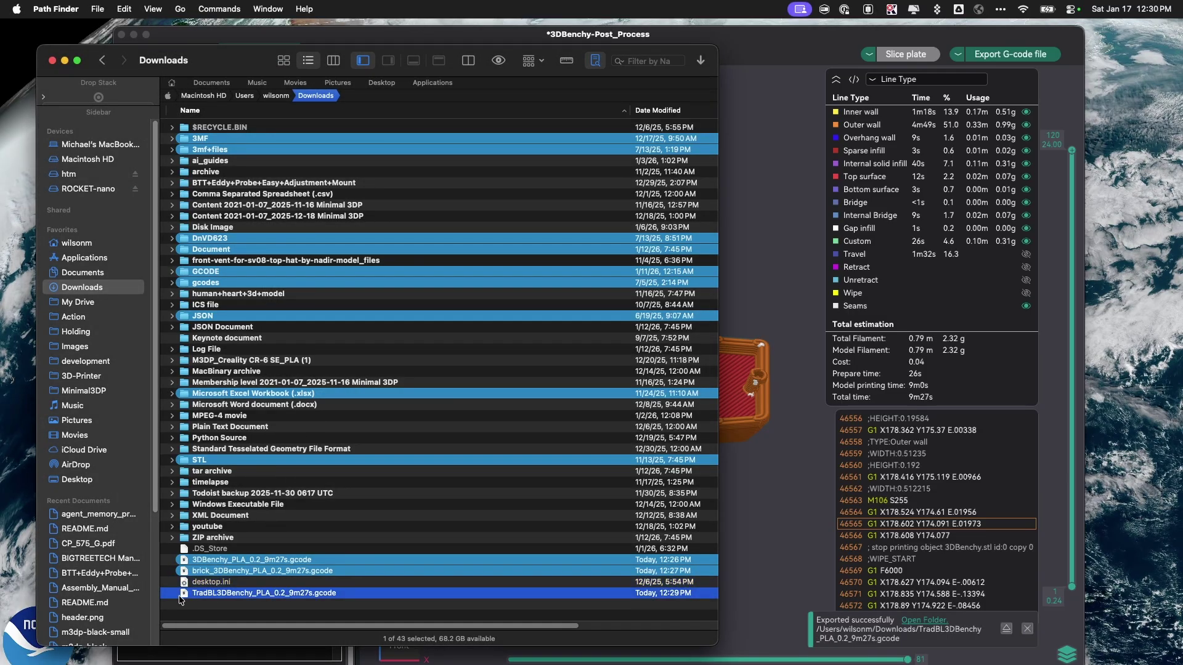
pyautogui.moveTo(350, 627); pyautogui.dragTo(700, 603)
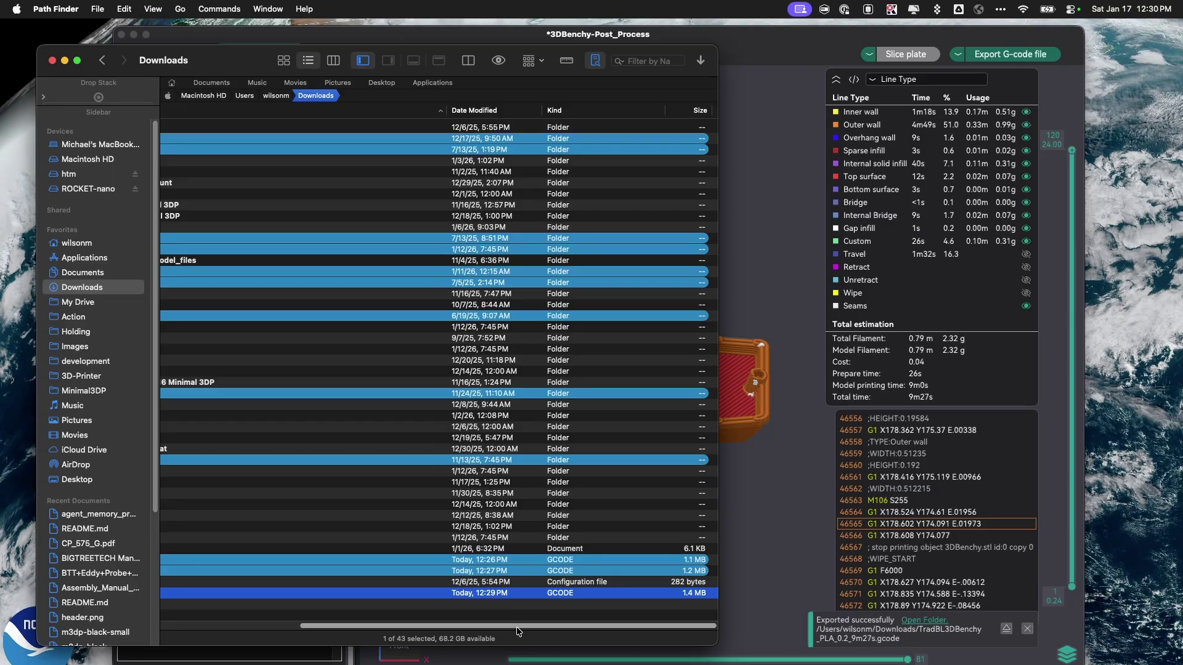
pyautogui.hscroll(-5, 512, 634)
pyautogui.hscroll(4, 505, 638)
pyautogui.hscroll(-1, 493, 643)
pyautogui.hscroll(2, 506, 643)
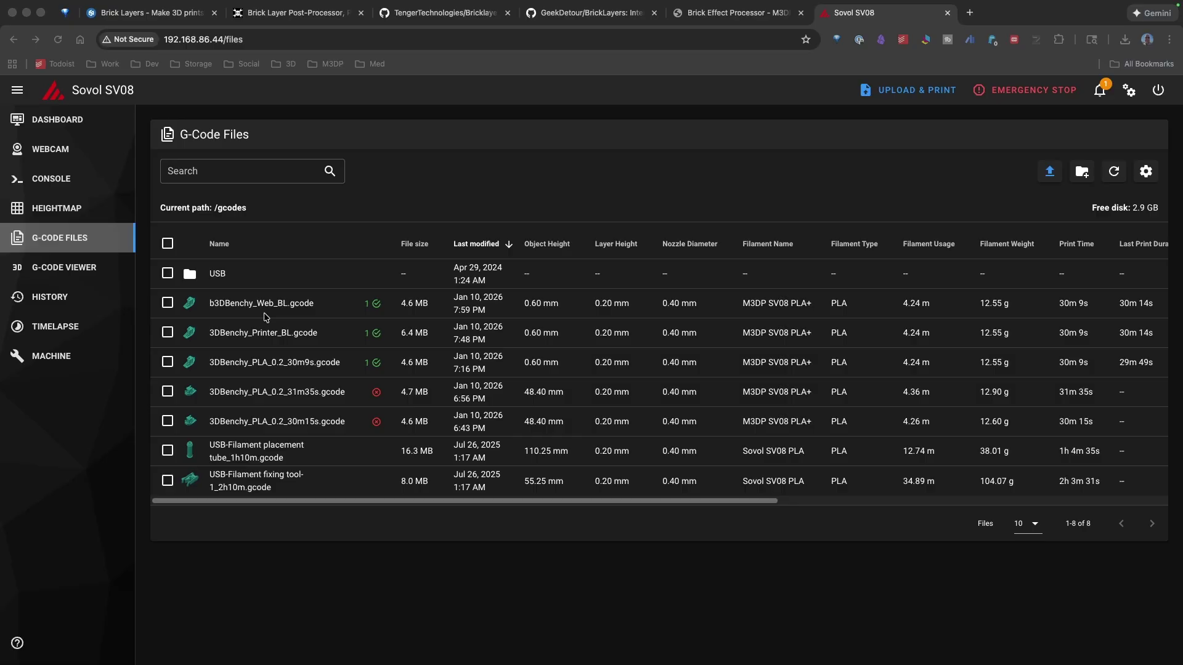
pyautogui.click(706, 19)
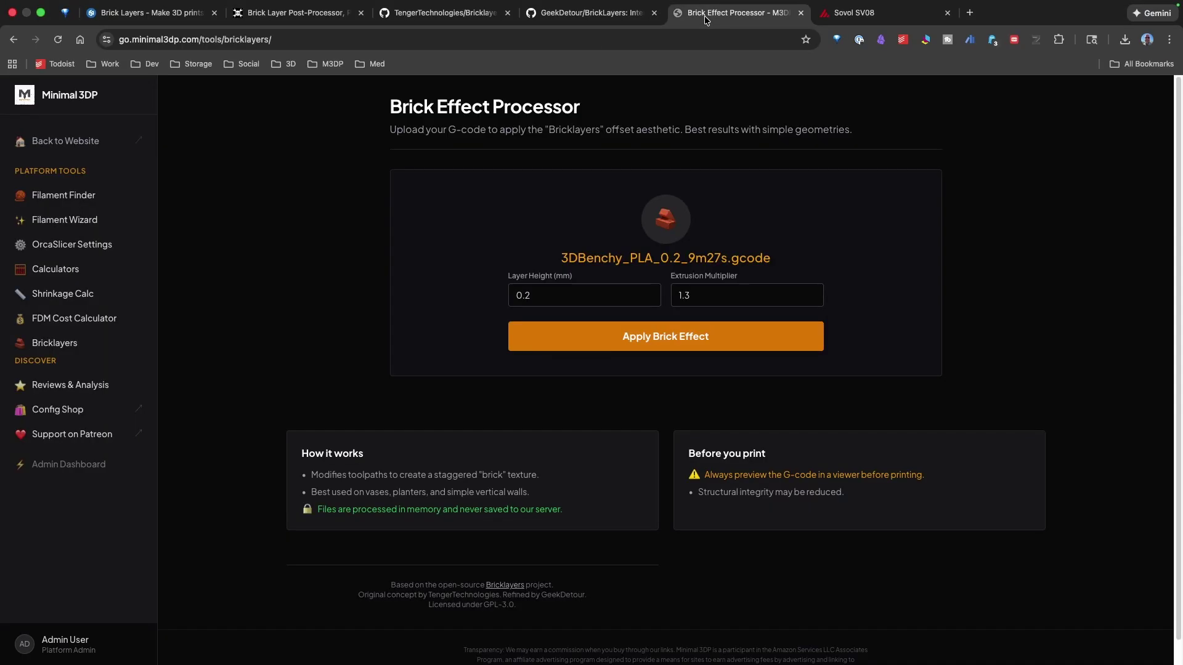